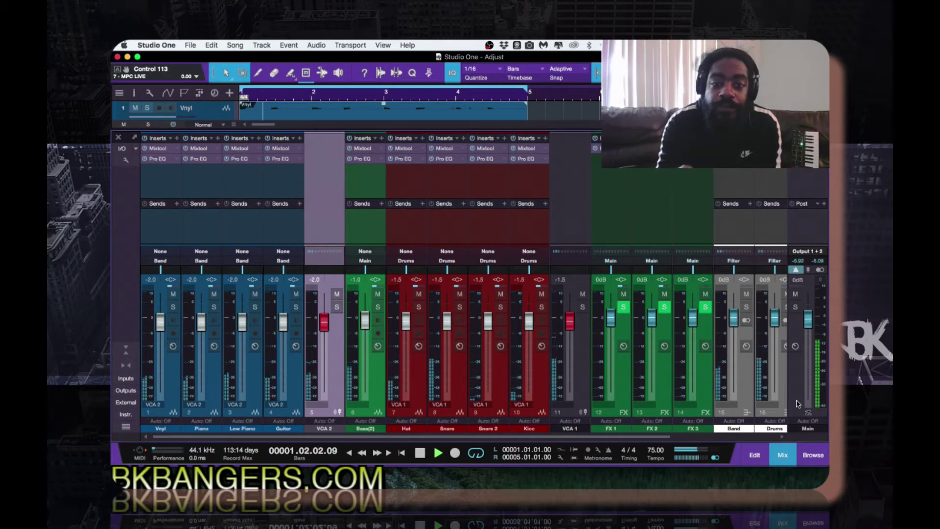
Step: Clear the event selection in the arrangement, stop playback and return to the mixer
click(782, 455)
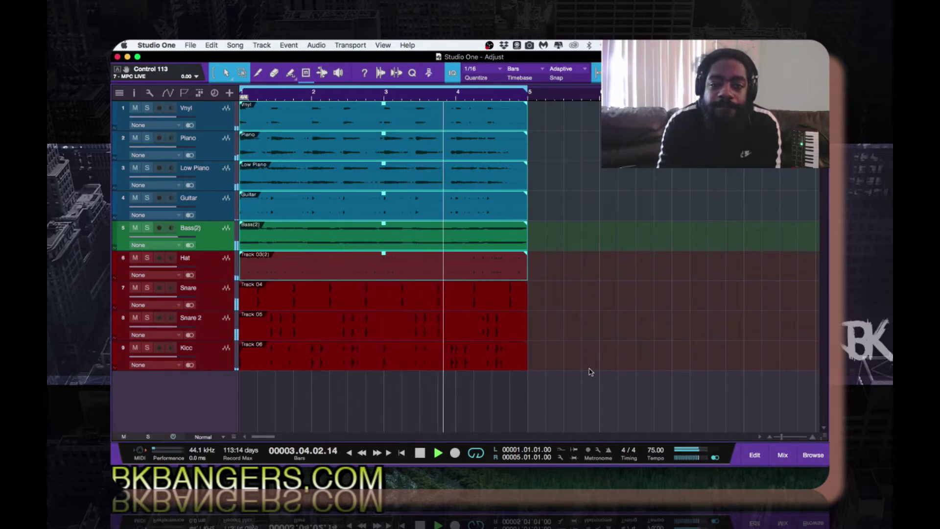
click(568, 382)
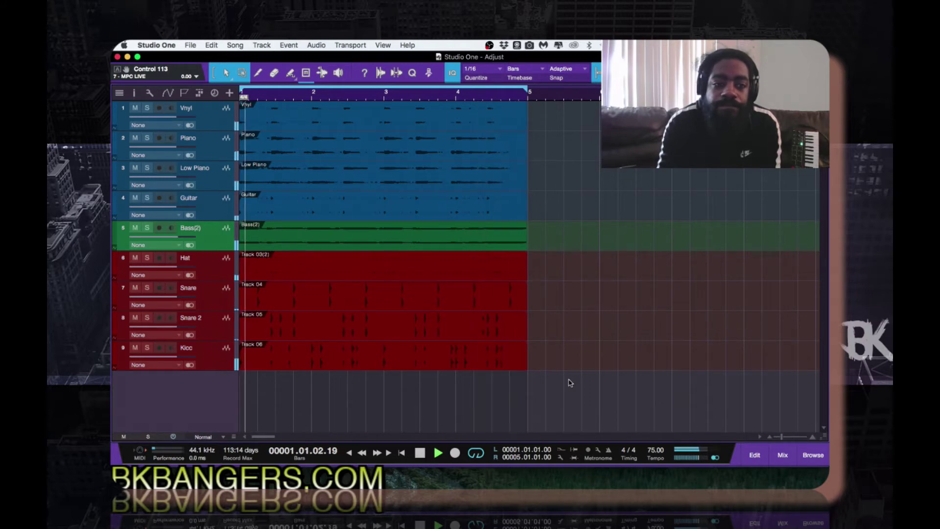
key(space)
click(781, 454)
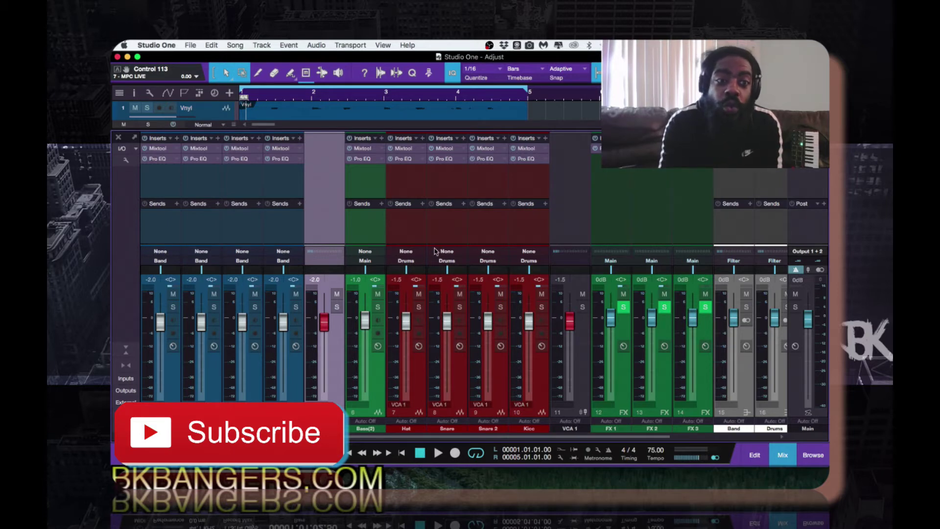
Step: Inspect the Guitar channel's Mixtool gain, close the plug-in, and play the song to check the main output level
click(287, 149)
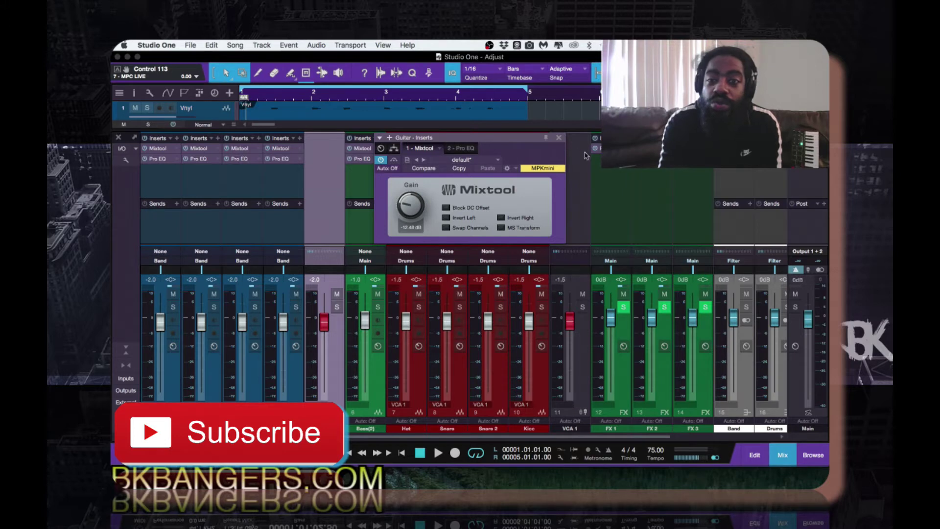
click(558, 139)
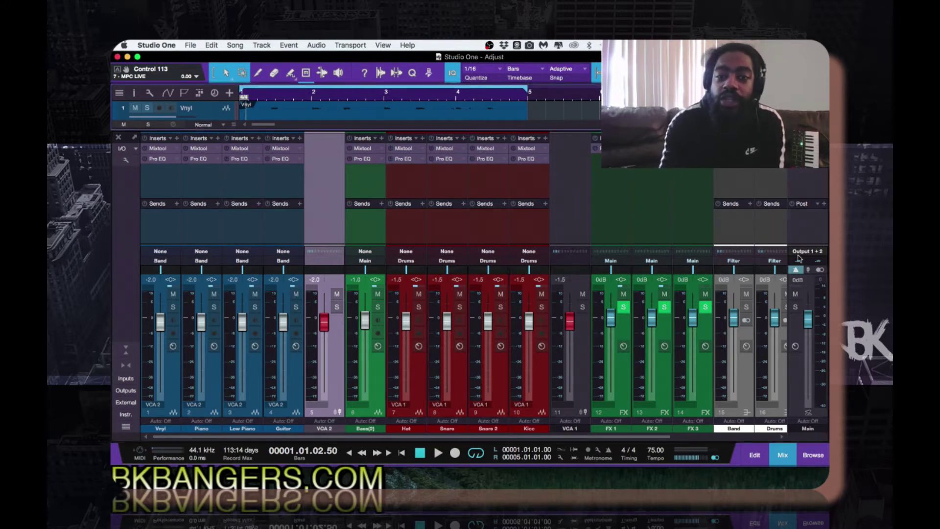
key(space)
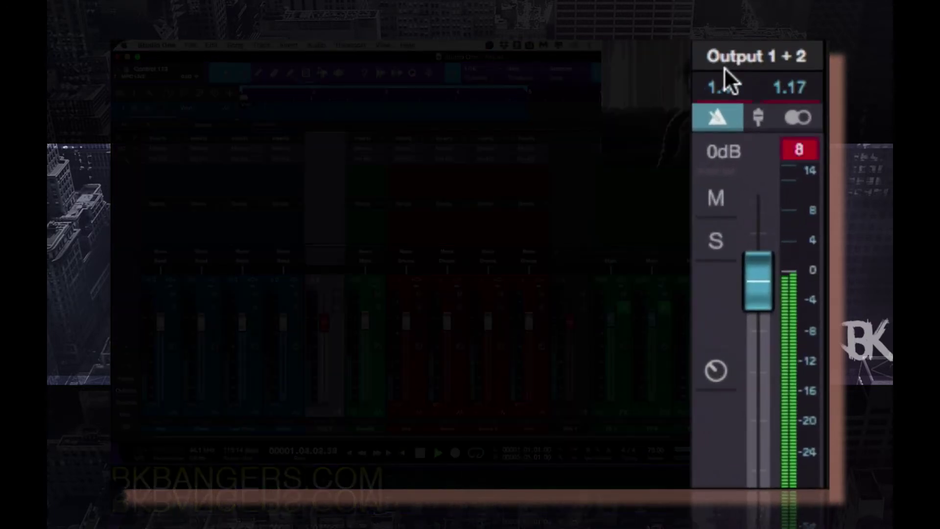
click(724, 69)
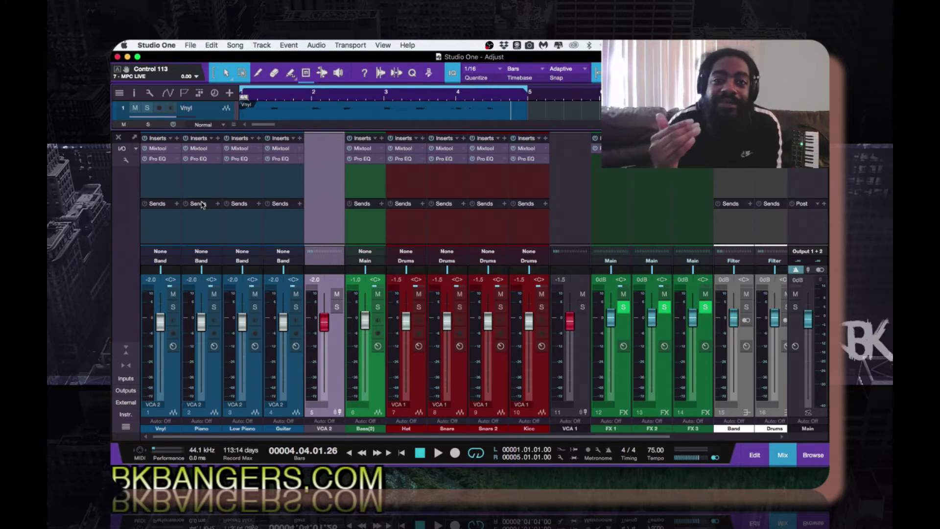
Step: Solo the Vnyl channel, open its Pro EQ during playback, and set the spectrum display to FFT Curve
click(173, 307)
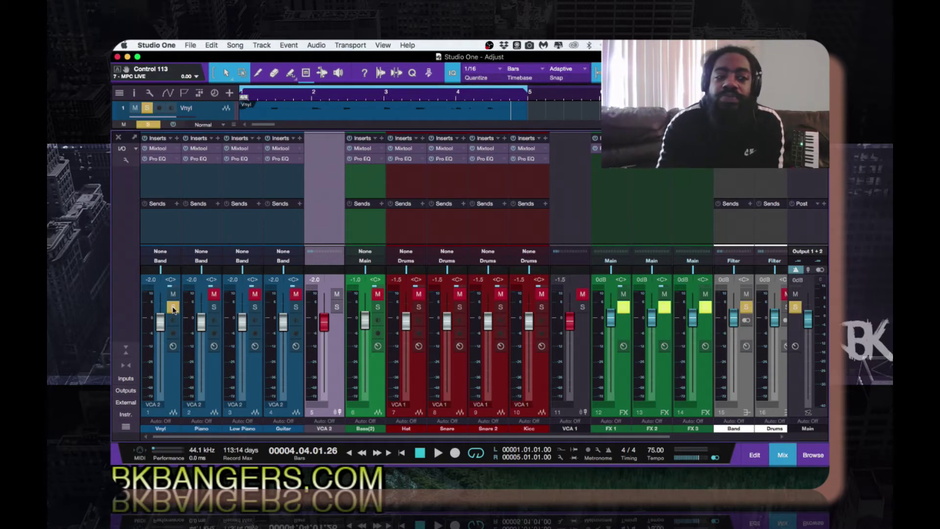
key(space)
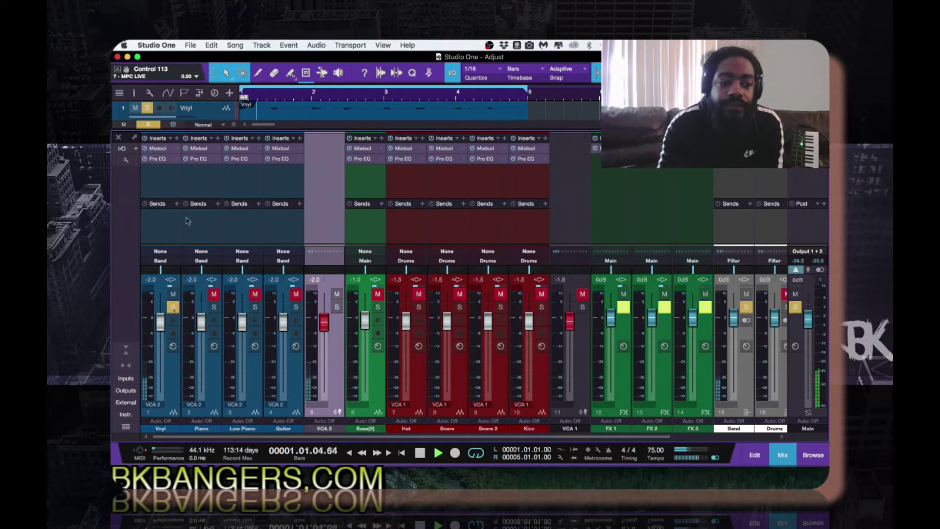
click(162, 160)
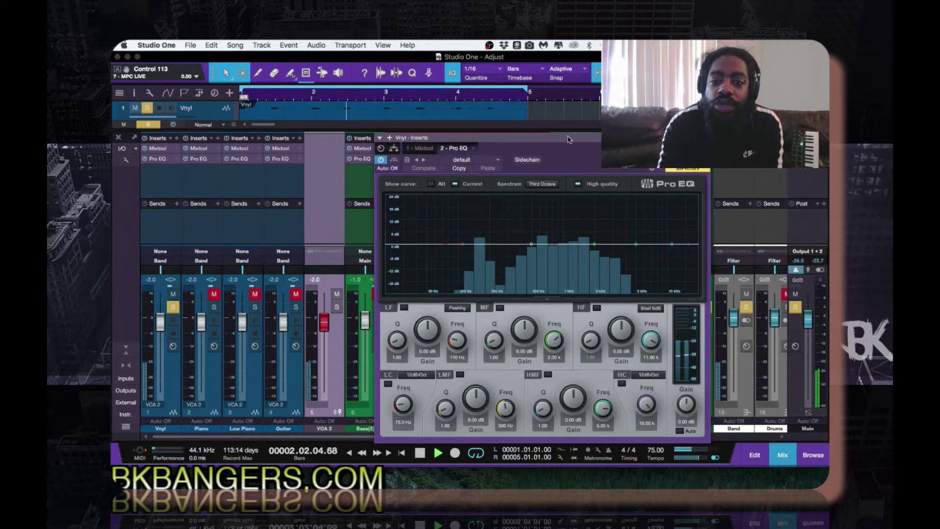
drag(569, 138, 559, 82)
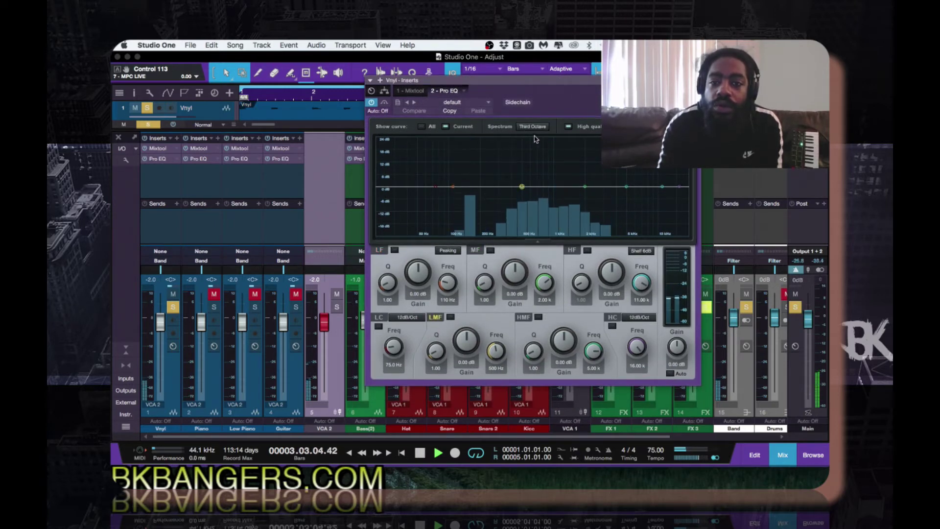
click(536, 129)
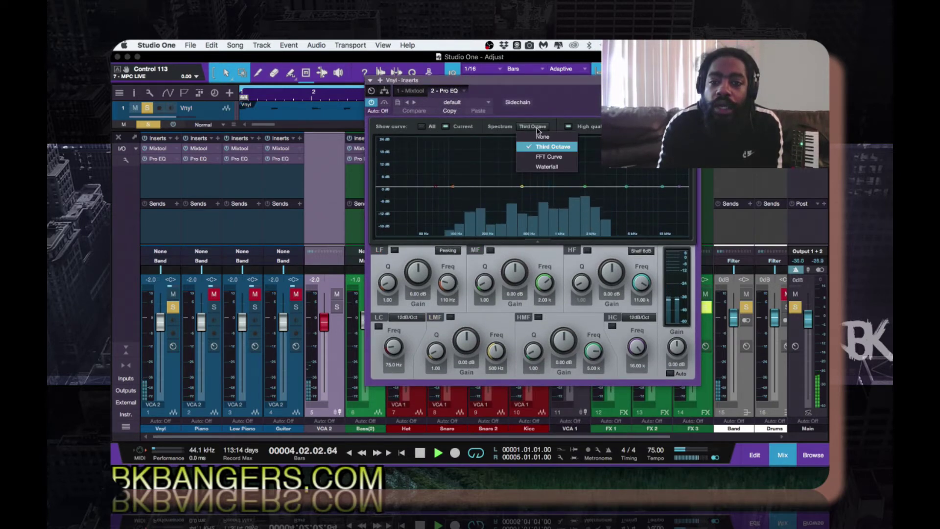
click(537, 158)
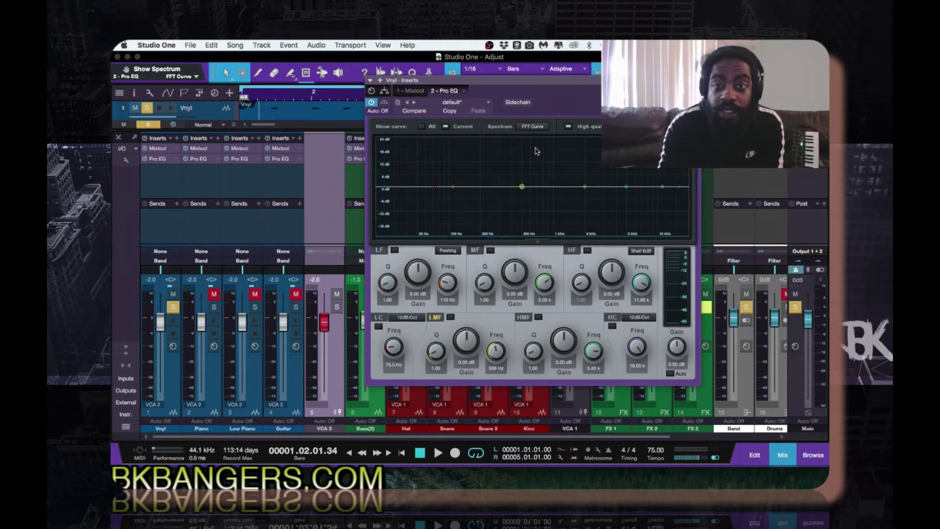
Step: Enable the low cut on the Vnyl channel's Pro EQ with a 48dB/Oct slope and a frequency of about 122 Hz
key(space)
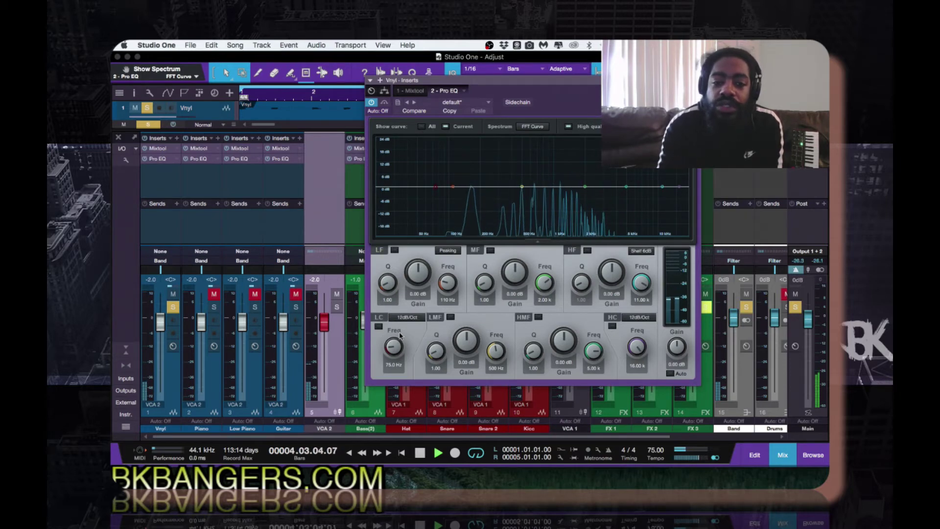
click(408, 318)
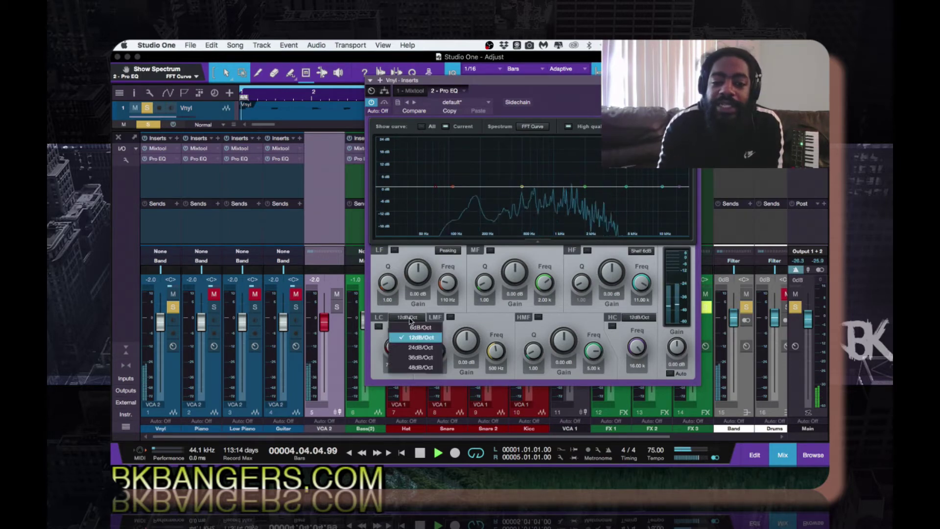
click(409, 367)
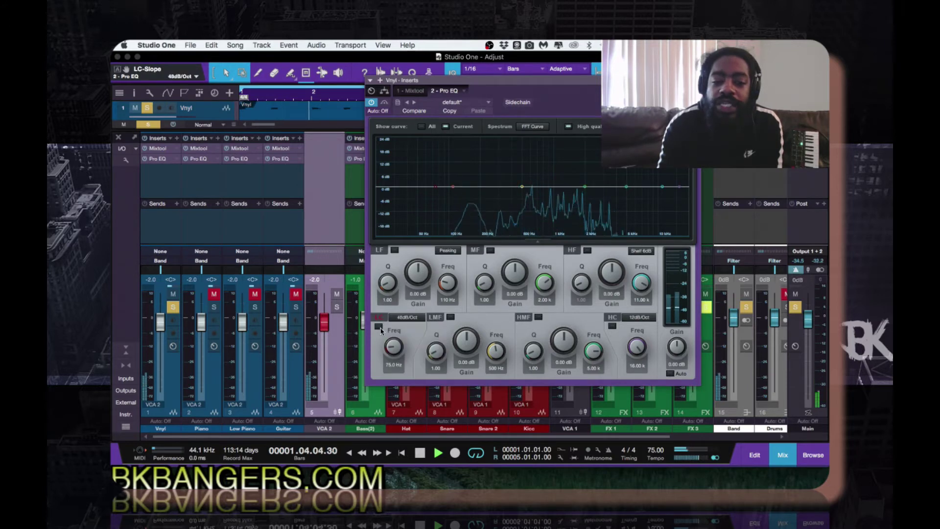
click(379, 327)
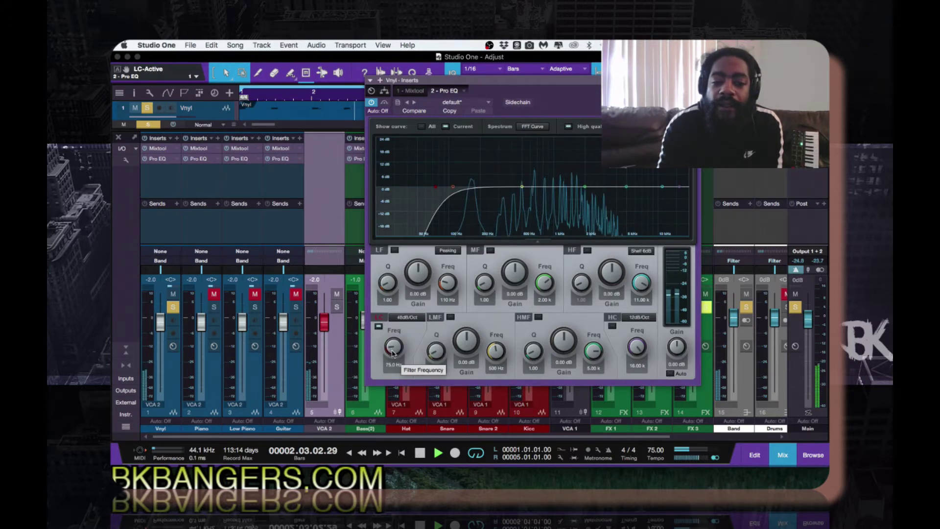
drag(391, 350, 390, 316)
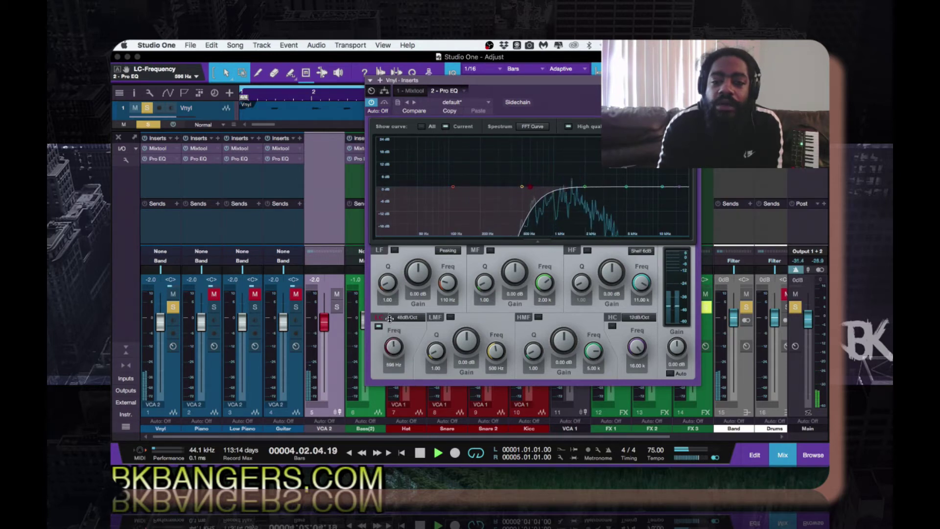
drag(388, 331, 390, 342)
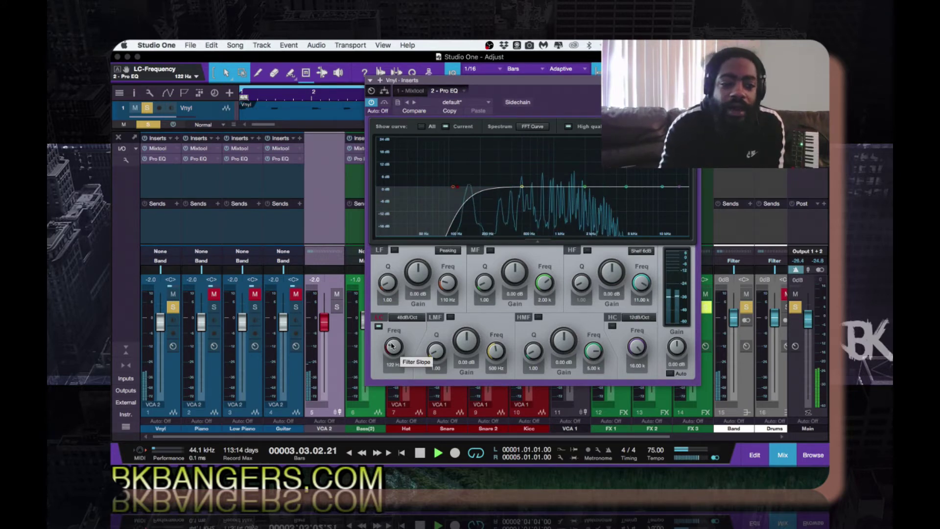
Step: Switch the solo from Vnyl to Piano, open Piano's Pro EQ, and set its spectrum display to FFT Curve
click(175, 308)
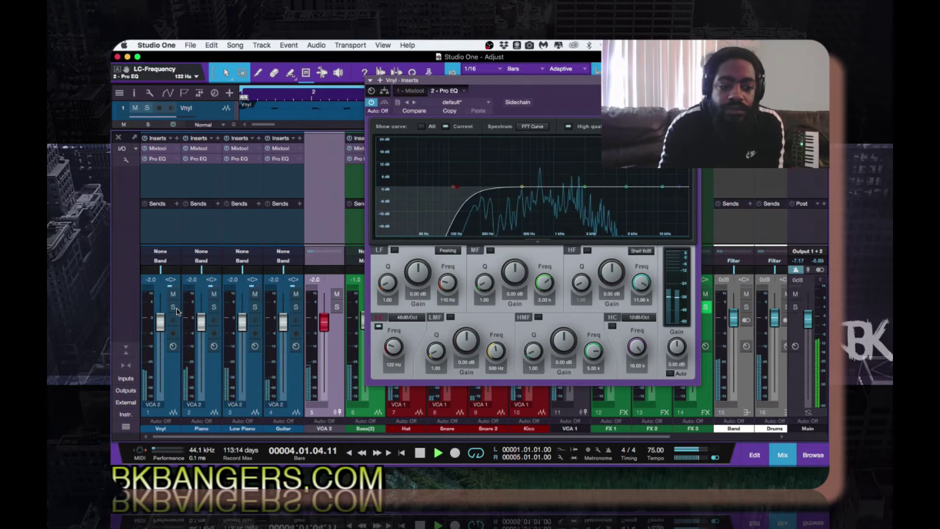
key(space)
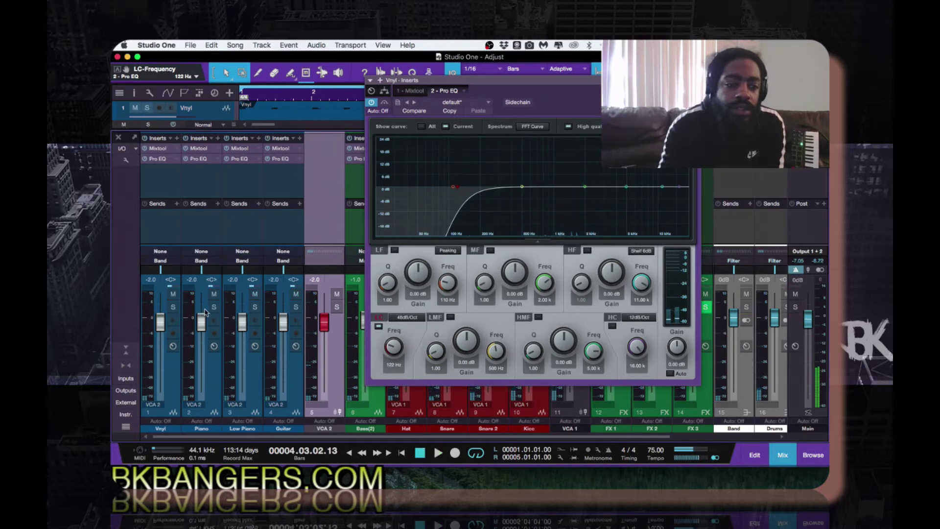
click(214, 307)
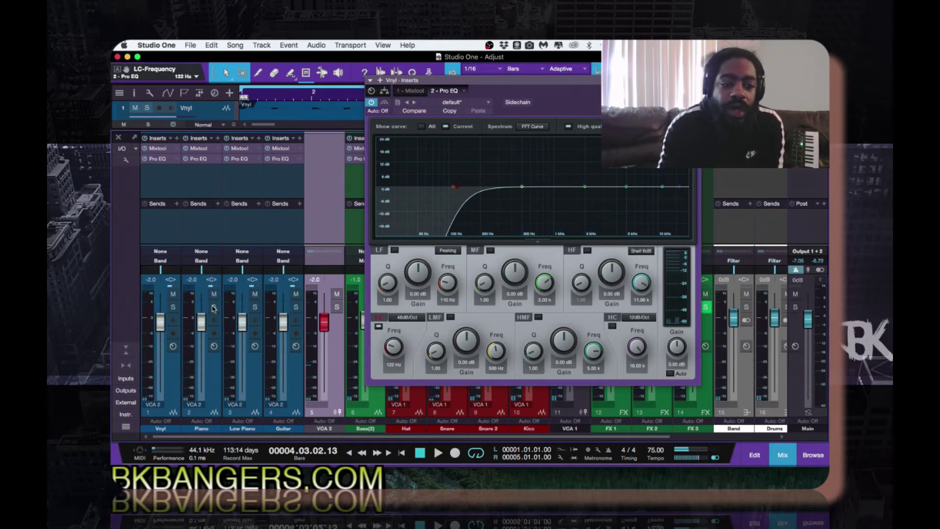
click(204, 159)
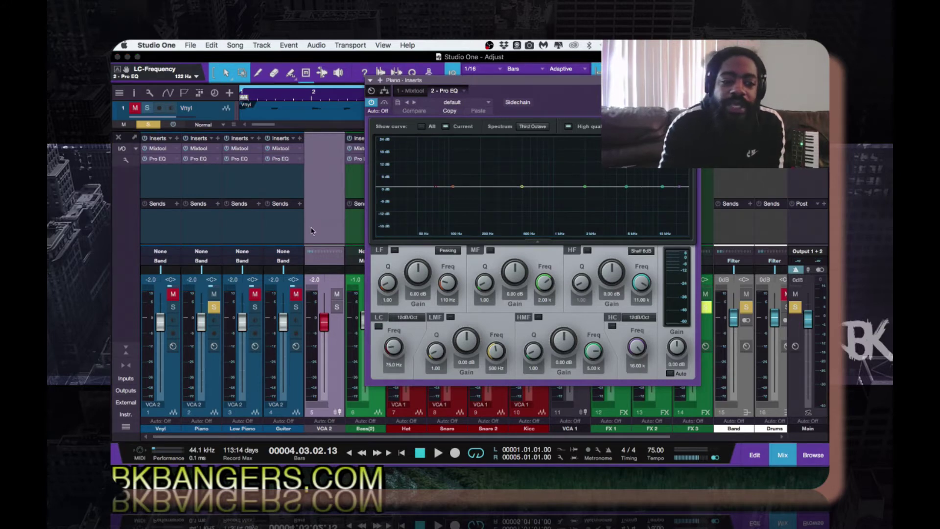
key(space)
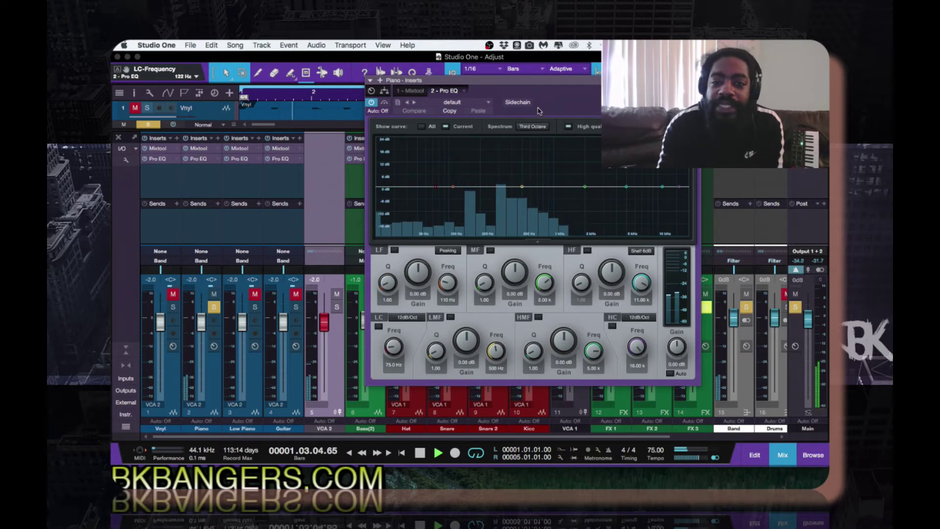
click(533, 127)
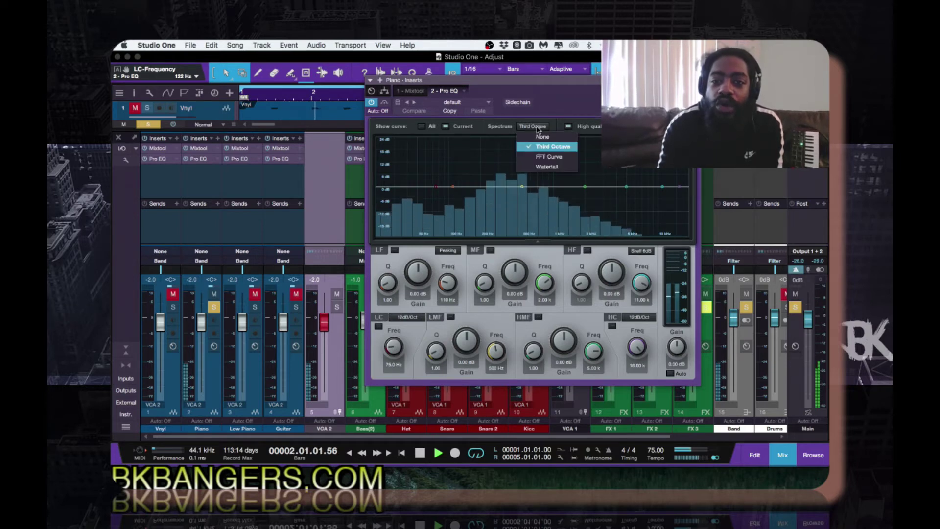
click(541, 157)
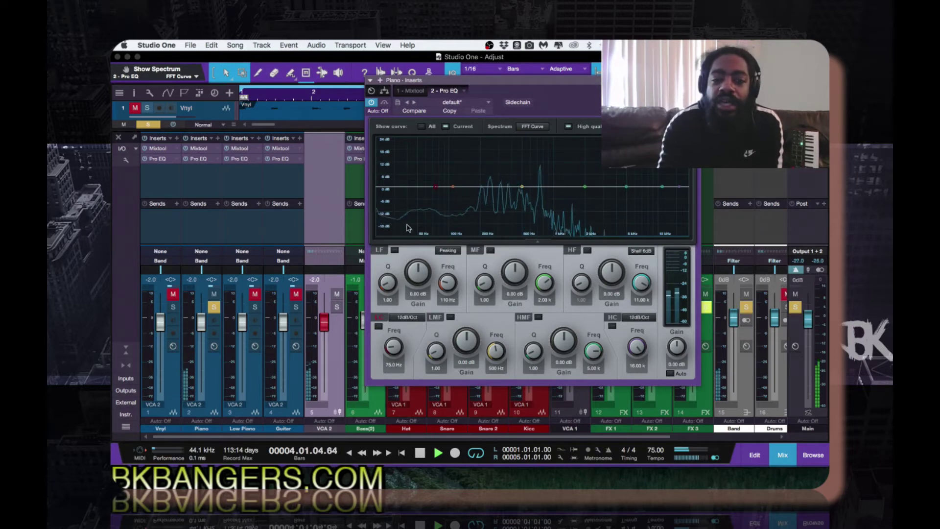
Step: Enable the low cut on the Piano channel's Pro EQ with a 48dB/Oct slope and a frequency of about 130 Hz
key(space)
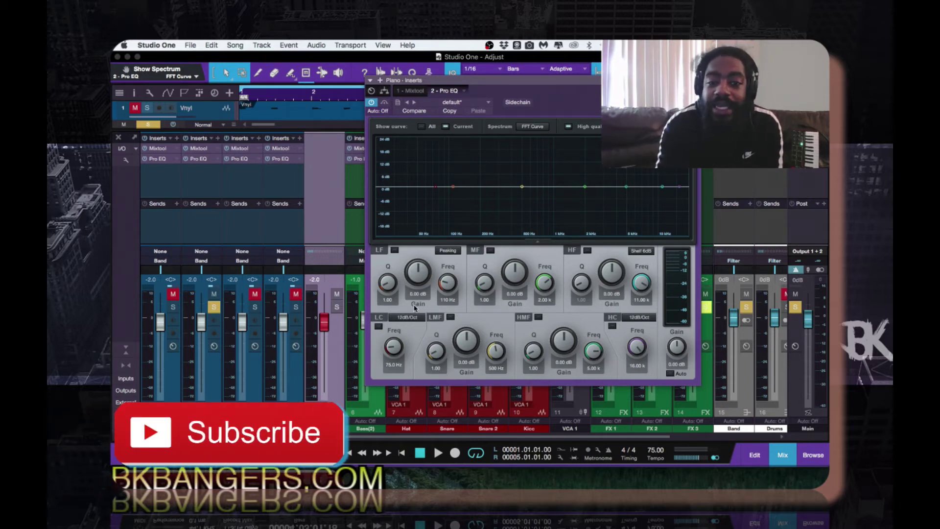
key(space)
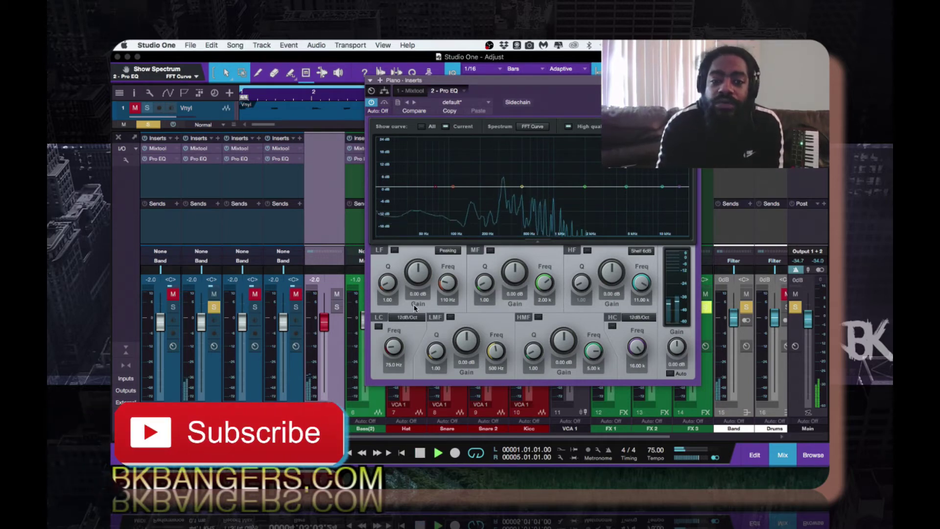
click(411, 317)
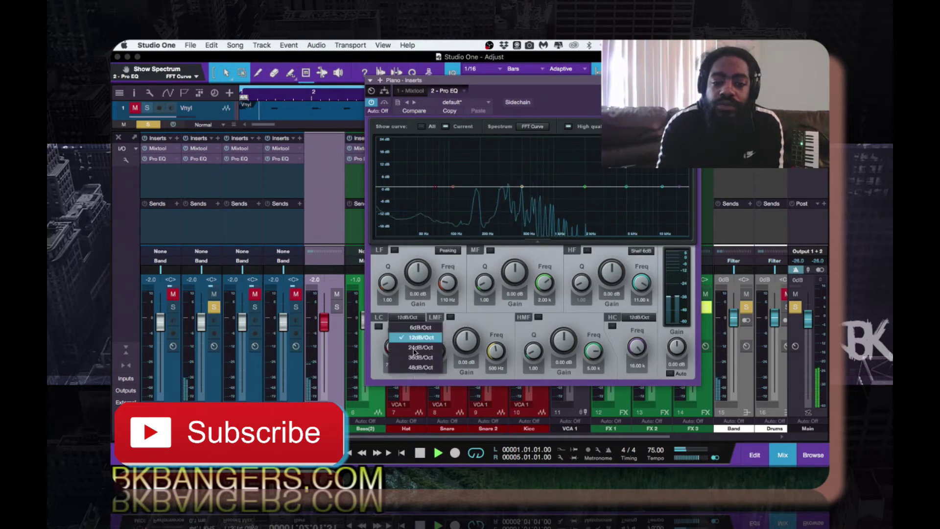
click(406, 369)
click(379, 327)
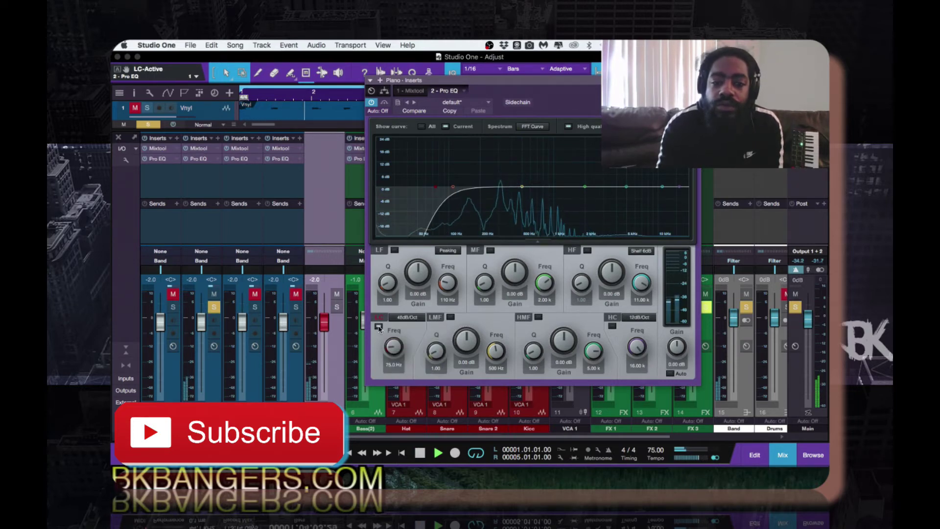
mouse_move(393, 347)
mouse_down()
mouse_move(389, 328)
mouse_move(389, 342)
mouse_up()
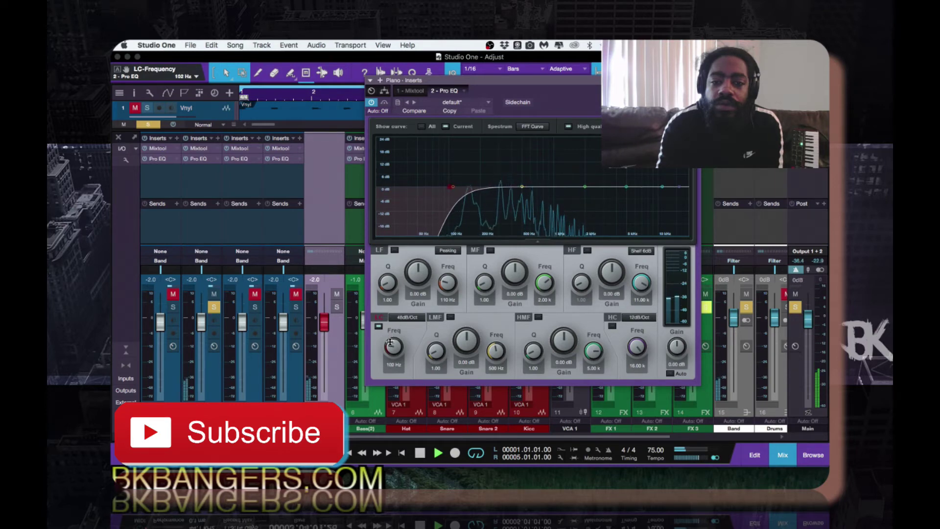
drag(389, 342, 391, 341)
key(space)
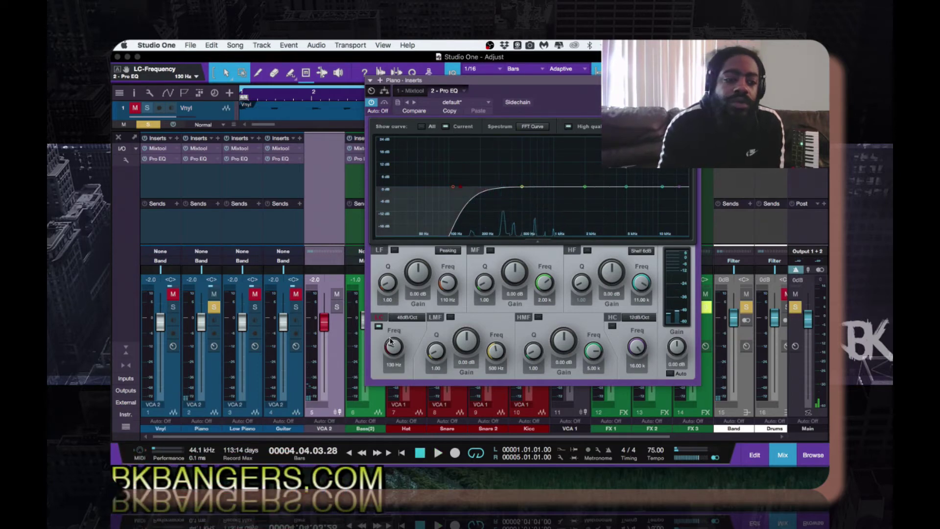
key(space)
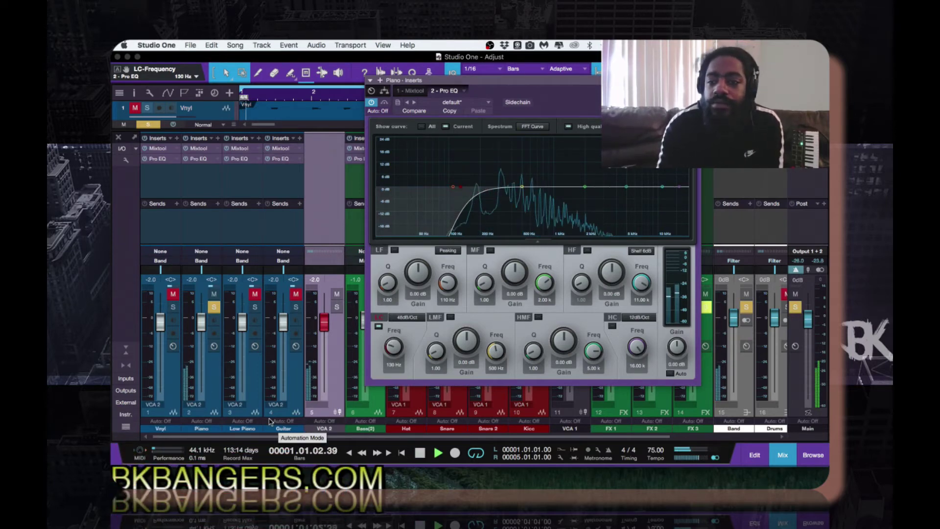
Step: Switch the solo from Piano to Low Piano, open Low Piano's Pro EQ during playback, and set its spectrum display to FFT Curve
click(214, 307)
click(254, 308)
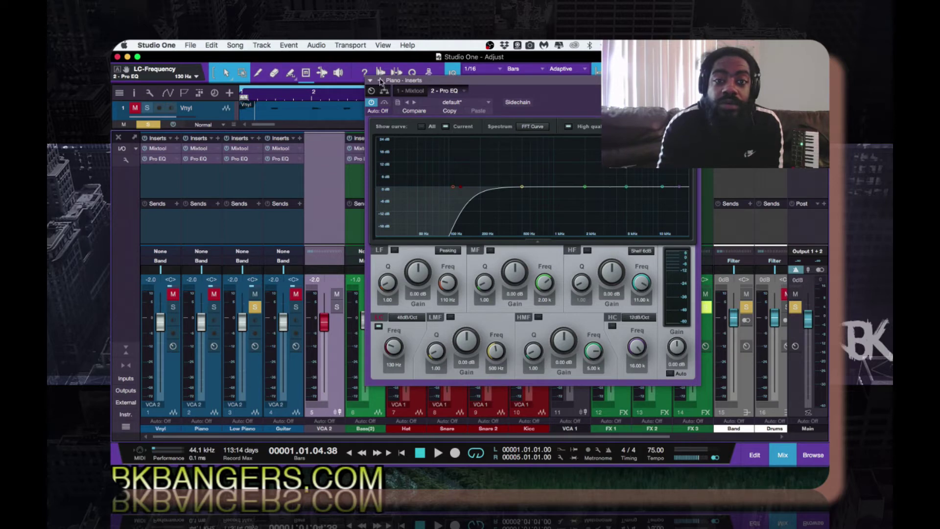
key(space)
click(533, 126)
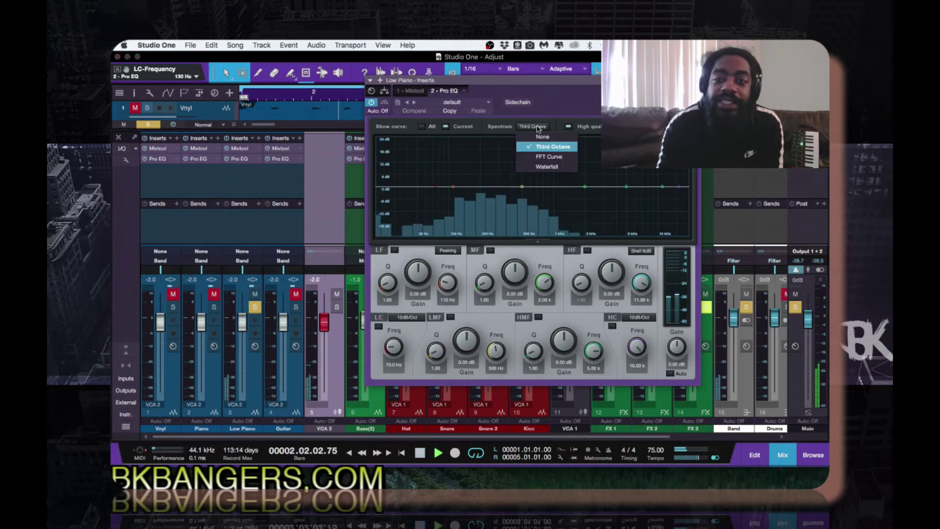
click(539, 157)
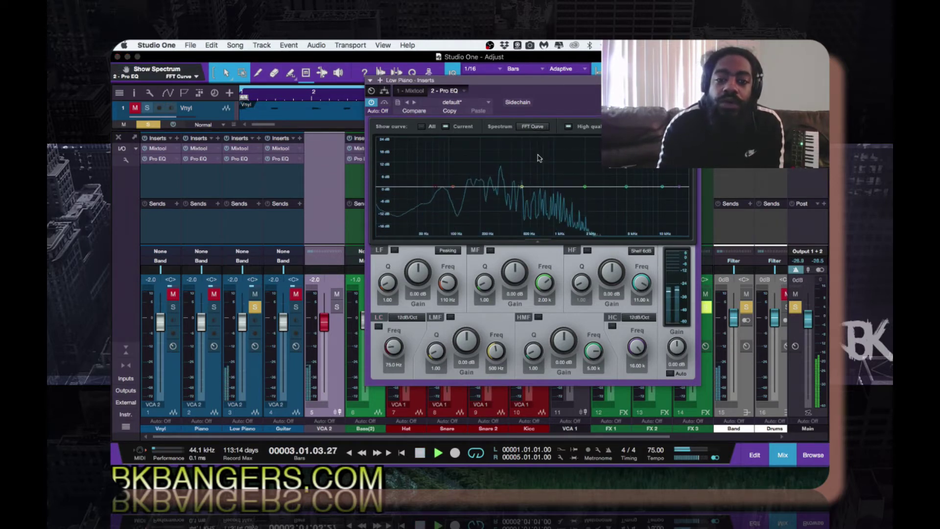
key(space)
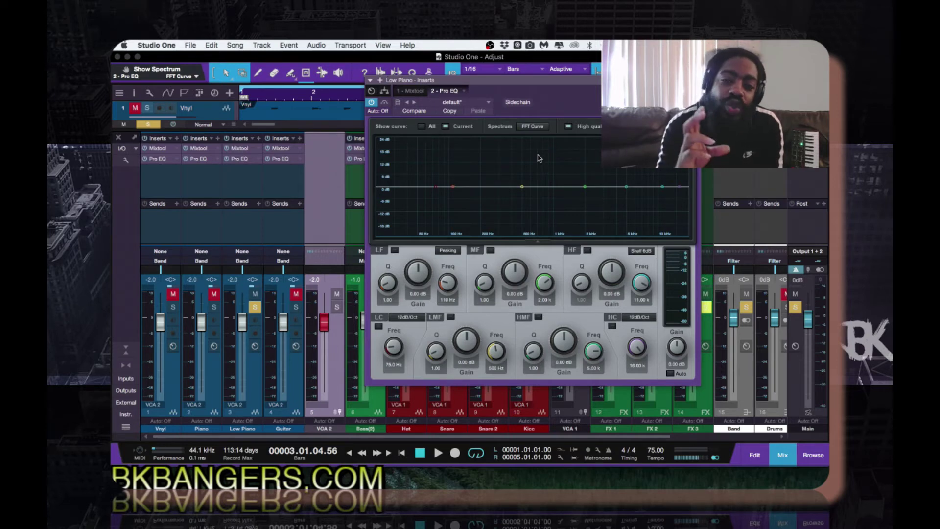
Step: Enable the low cut on Low Piano's Pro EQ with a 36dB/Oct slope, toggling it off and on to compare during playback
key(space)
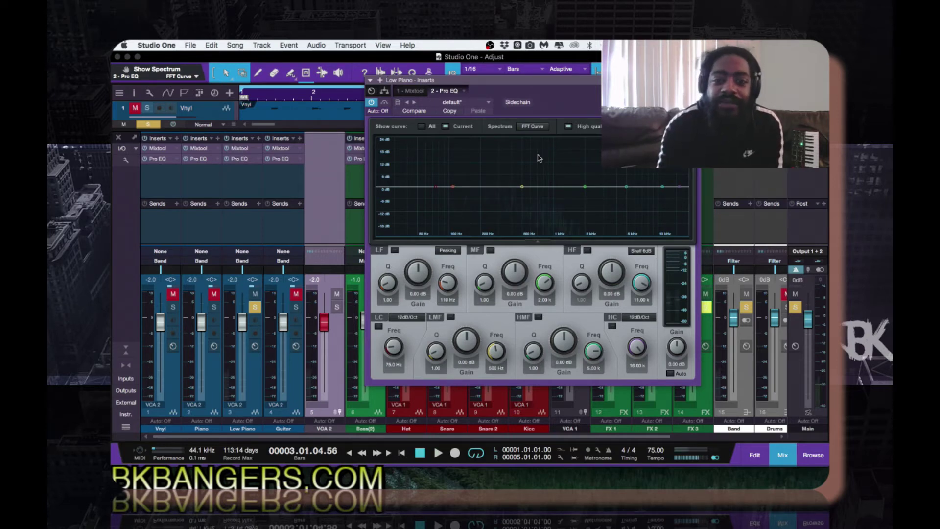
click(406, 317)
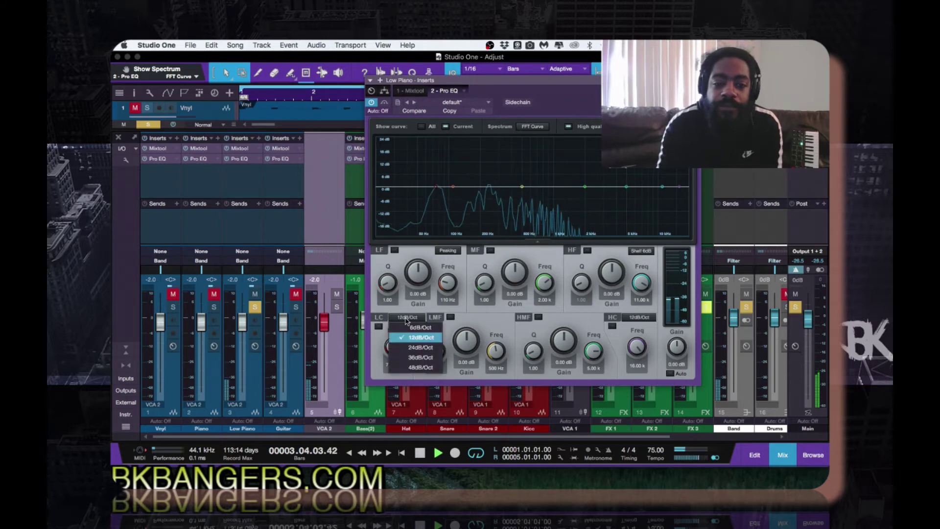
click(406, 358)
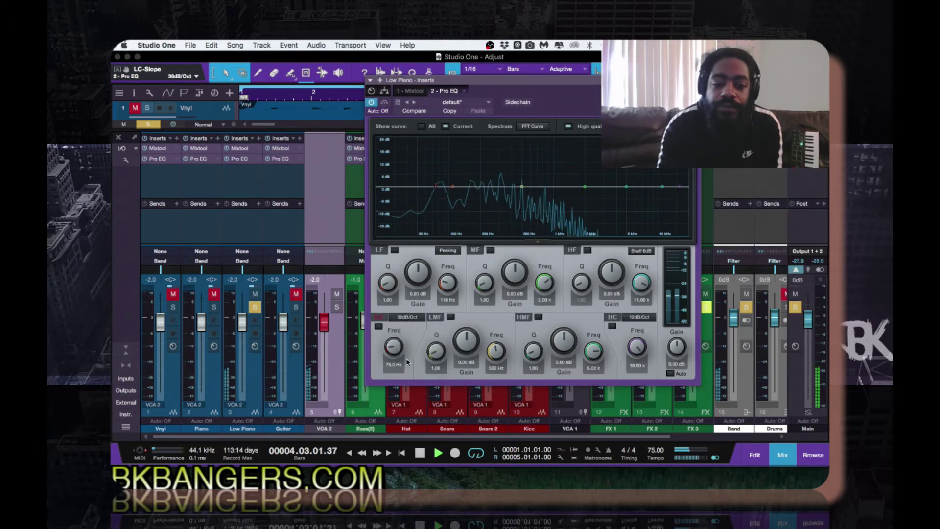
click(379, 326)
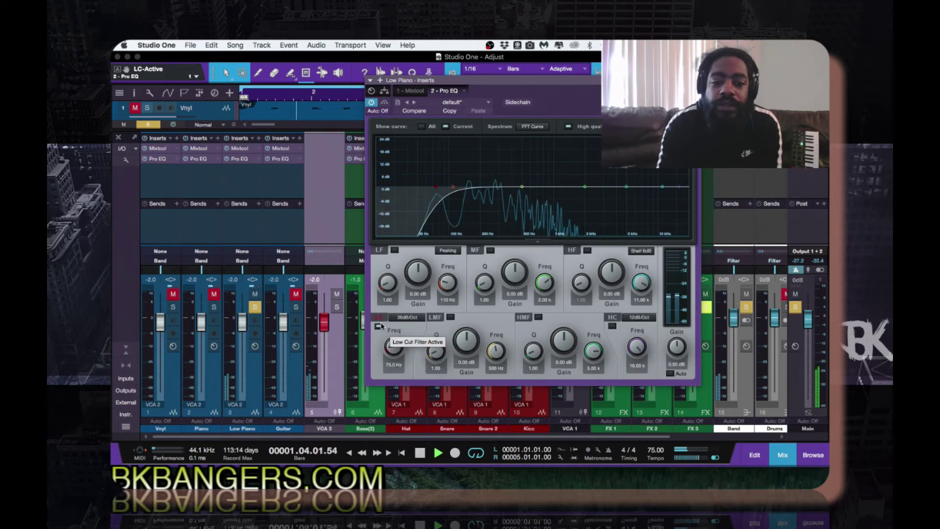
click(380, 326)
click(380, 327)
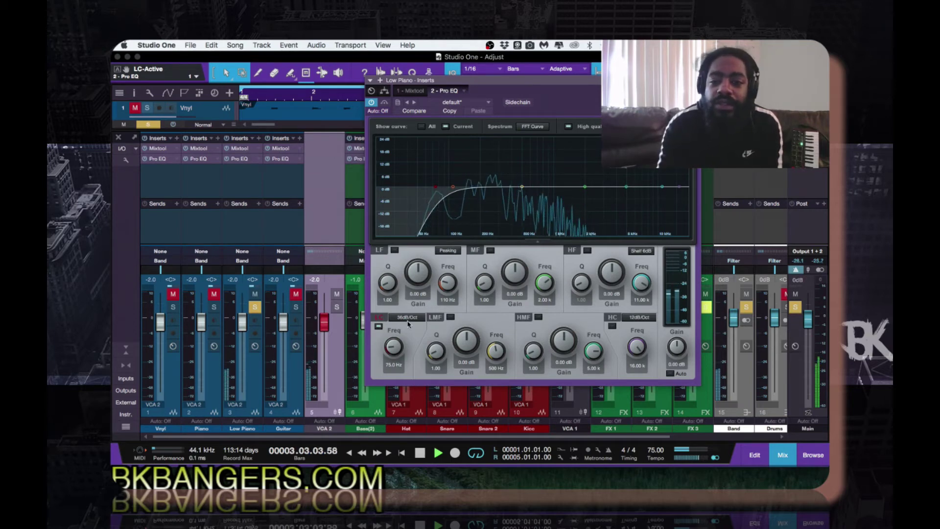
Step: Lower the MF band on Low Piano's Pro EQ to about -4.24 dB at about 1.08 kHz, and close the EQ
click(585, 187)
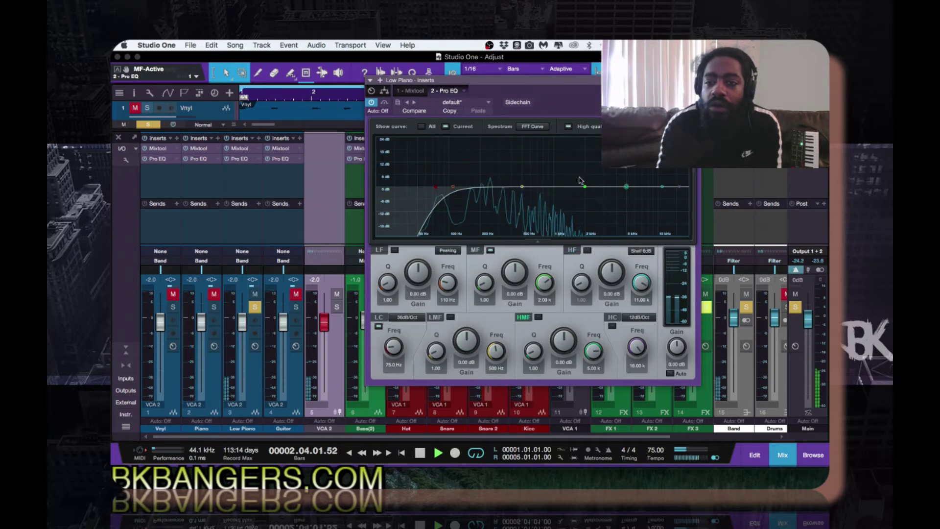
drag(586, 188, 556, 205)
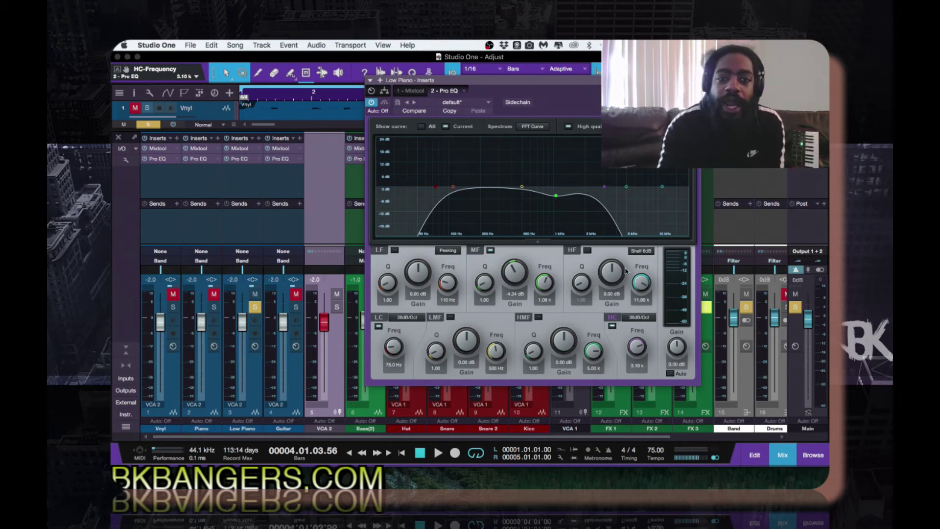
click(695, 80)
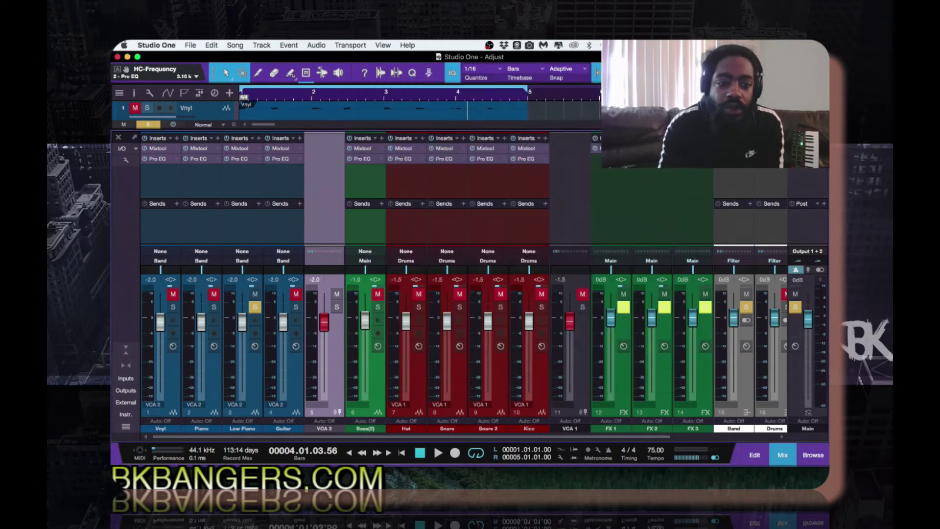
Step: Solo the Guitar channel, play from the song start, open Guitar's Pro EQ, and set its spectrum display to FFT Curve
click(296, 307)
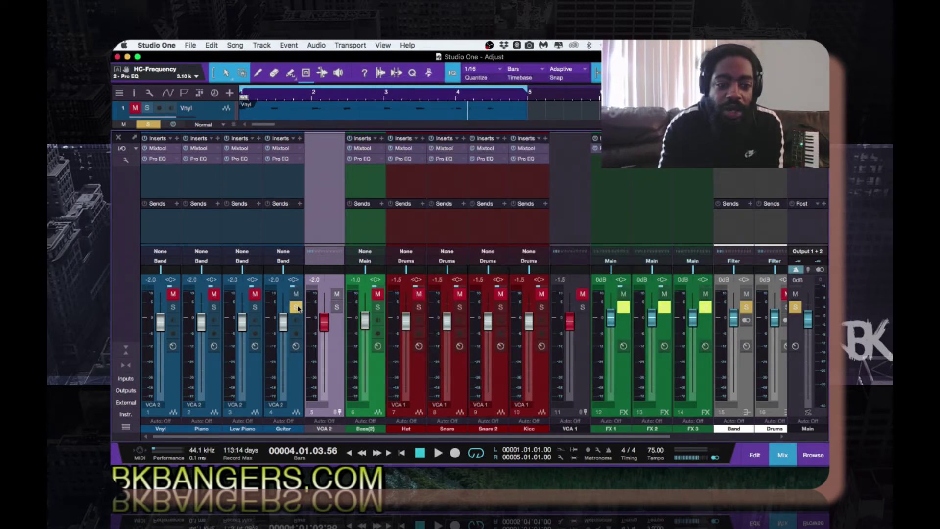
key(space)
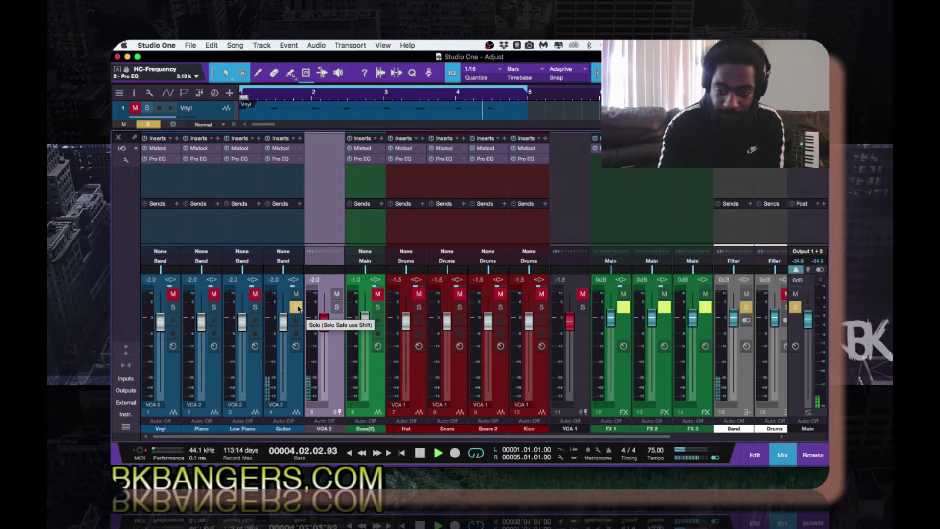
key(Home)
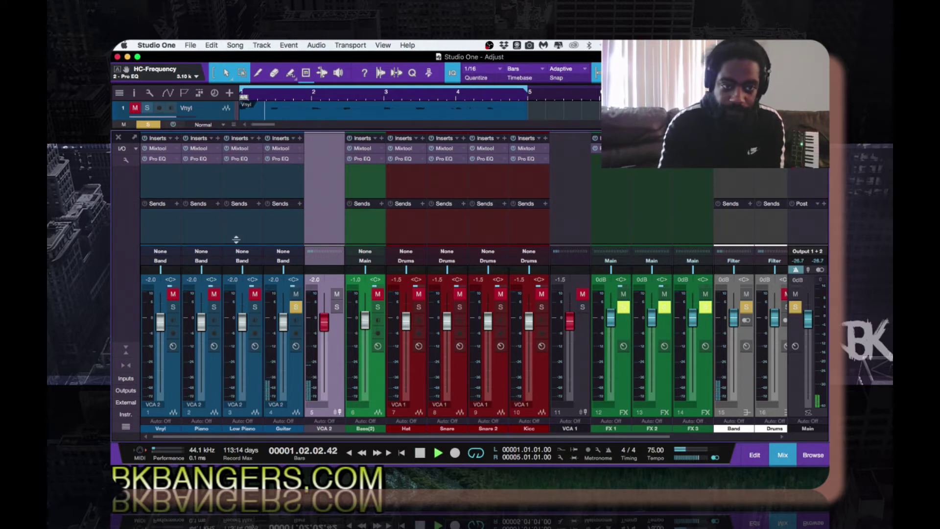
click(285, 160)
click(532, 126)
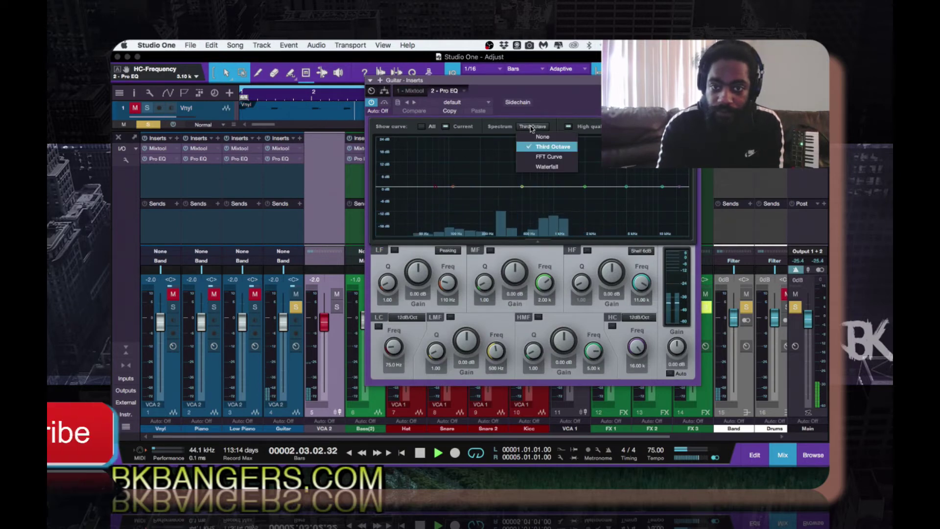
click(536, 159)
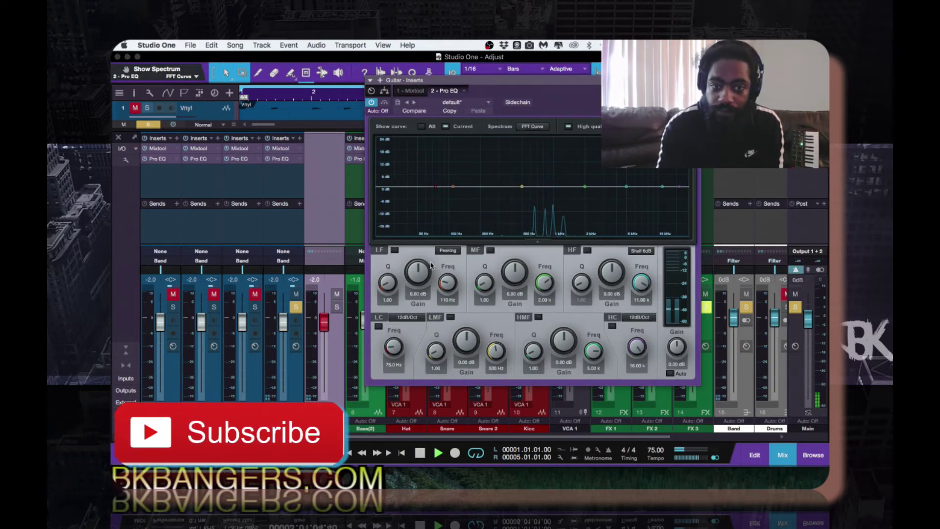
Step: Enable the low cut on the Guitar channel's Pro EQ with a 48dB/Oct slope
click(402, 318)
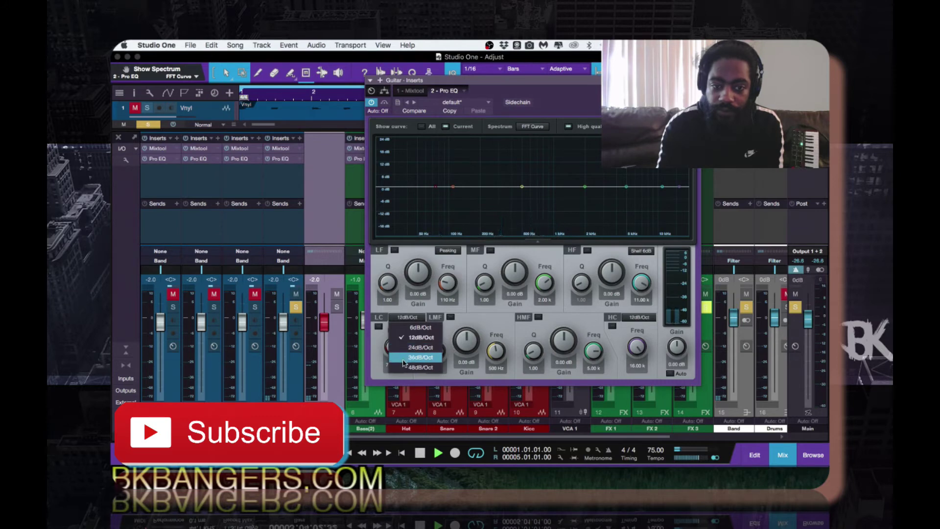
click(405, 366)
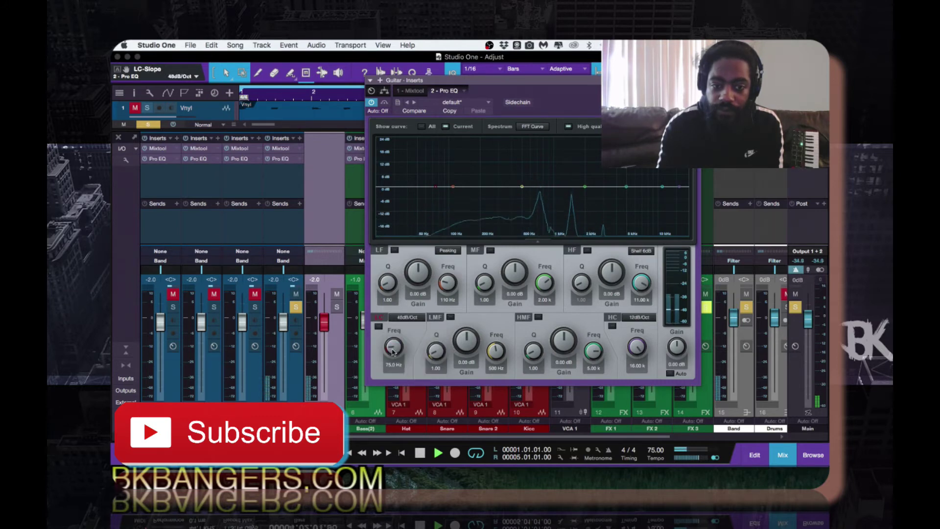
click(379, 326)
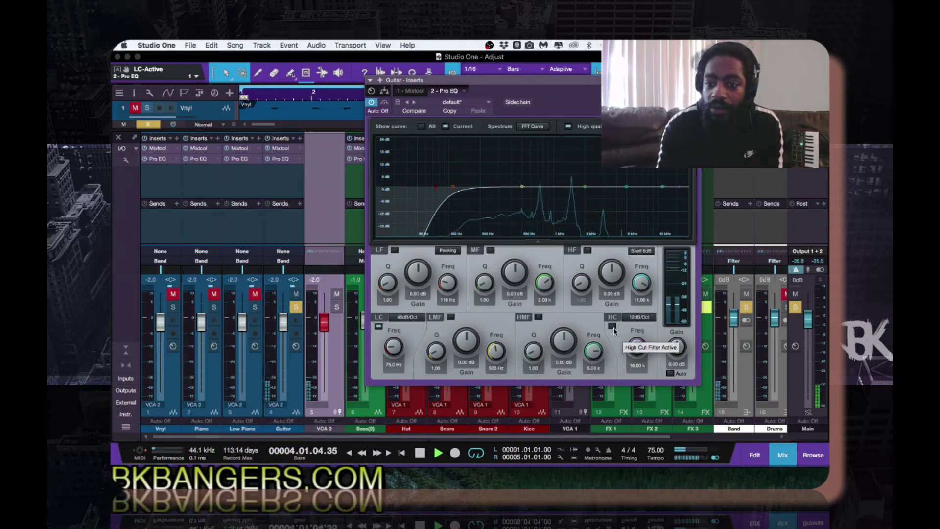
Step: Enable the HF band on Guitar's Pro EQ and boost it to about 4.80 dB at about 364 Hz
click(587, 250)
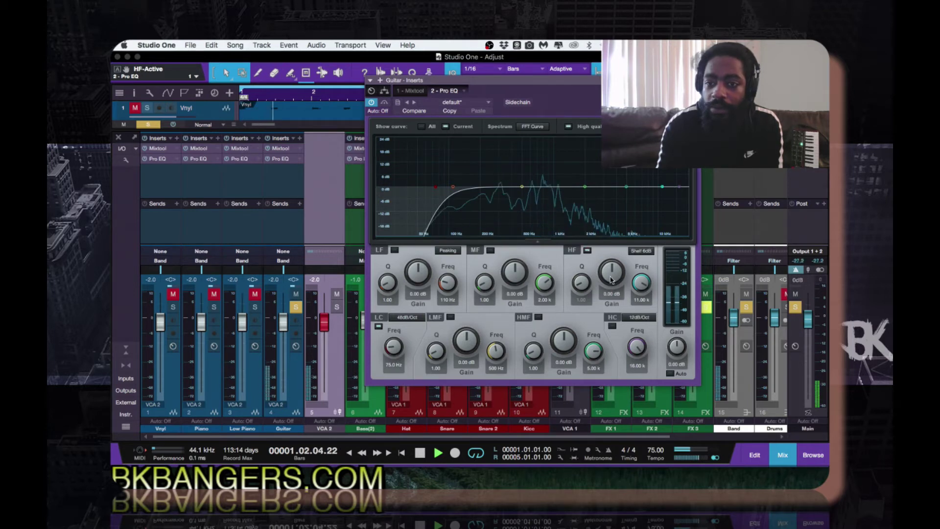
drag(612, 273, 639, 287)
scroll(640, 287, down, 10)
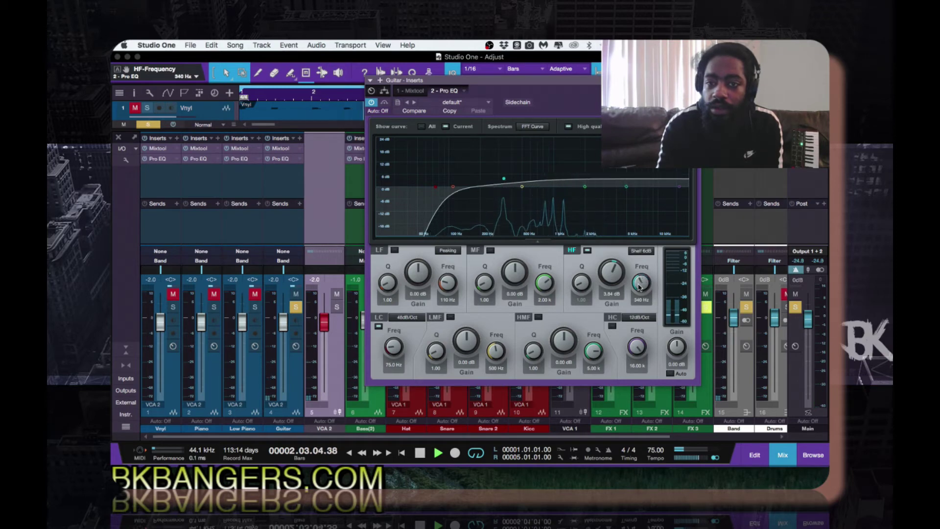
scroll(639, 287, up, 1)
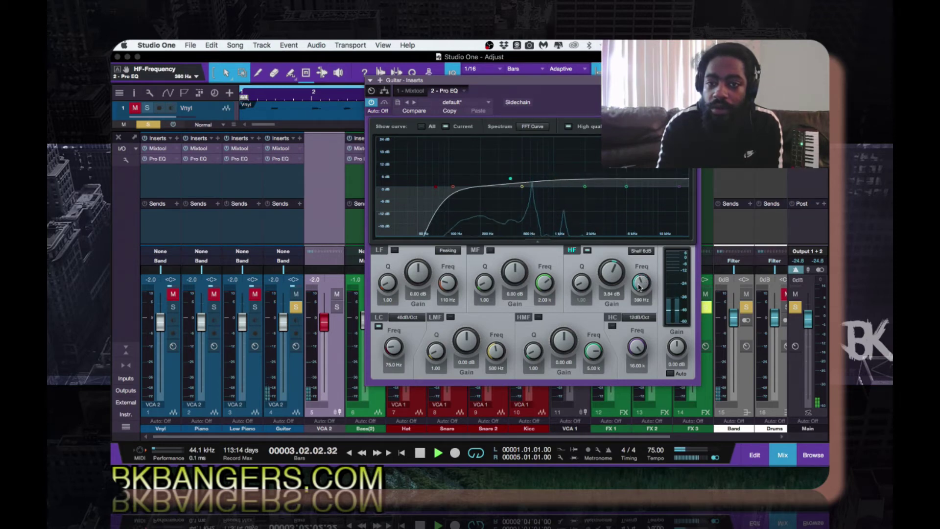
scroll(605, 275, up, 3)
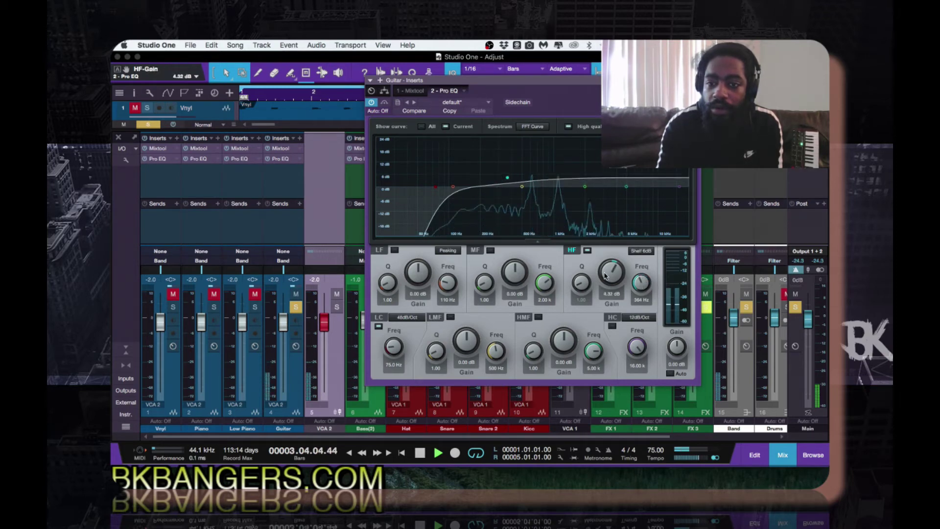
scroll(606, 275, up, 1)
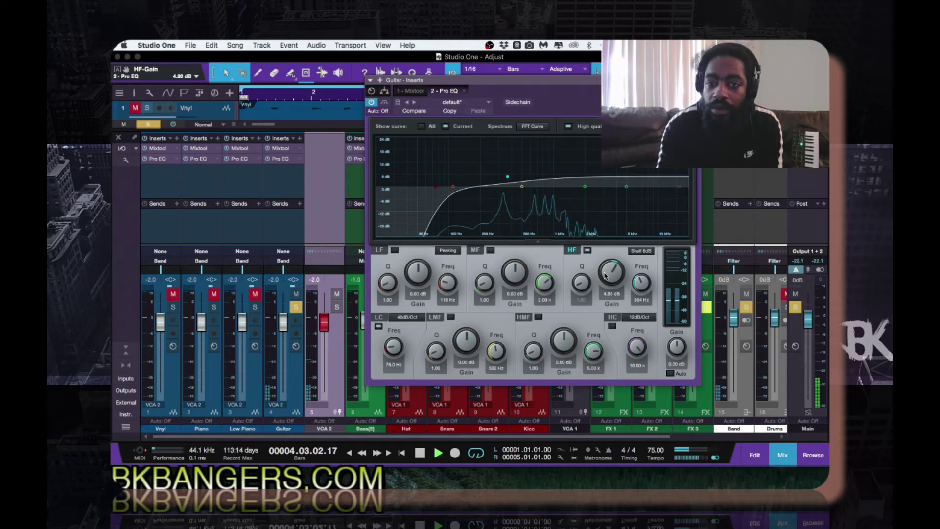
Step: Unsolo Guitar, raise its HF boost to about 8 dB at about 390 Hz within the full mix, and close the EQ
click(295, 307)
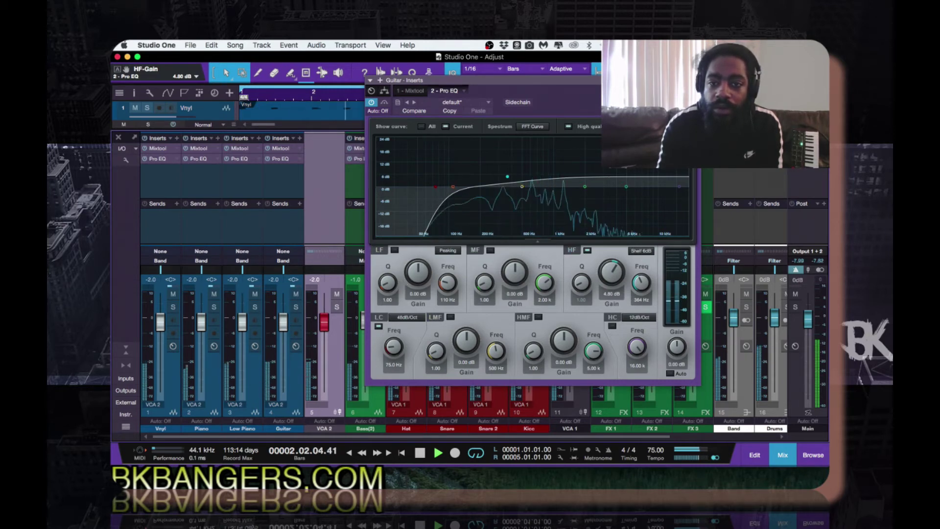
drag(508, 176, 511, 172)
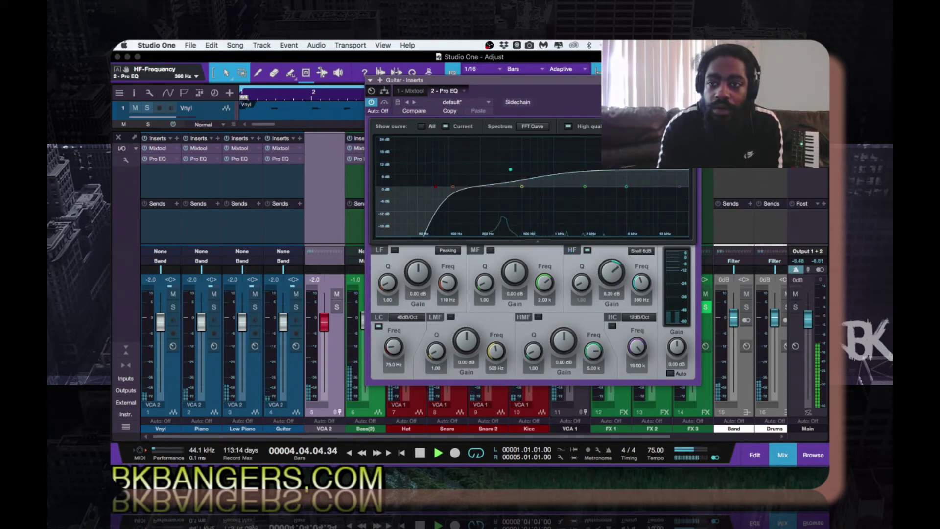
key(super+w)
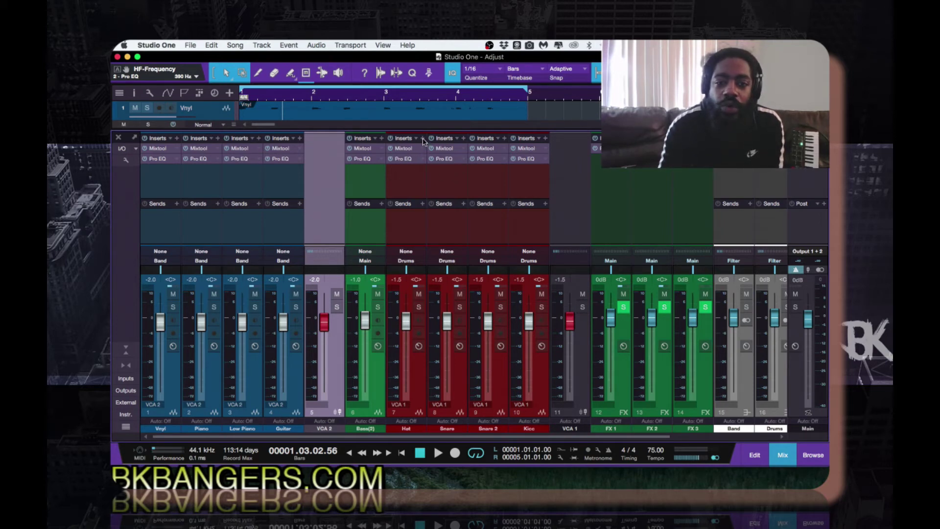
Step: Open the Hat channel's Pro EQ and set its spectrum display to FFT Curve
click(406, 159)
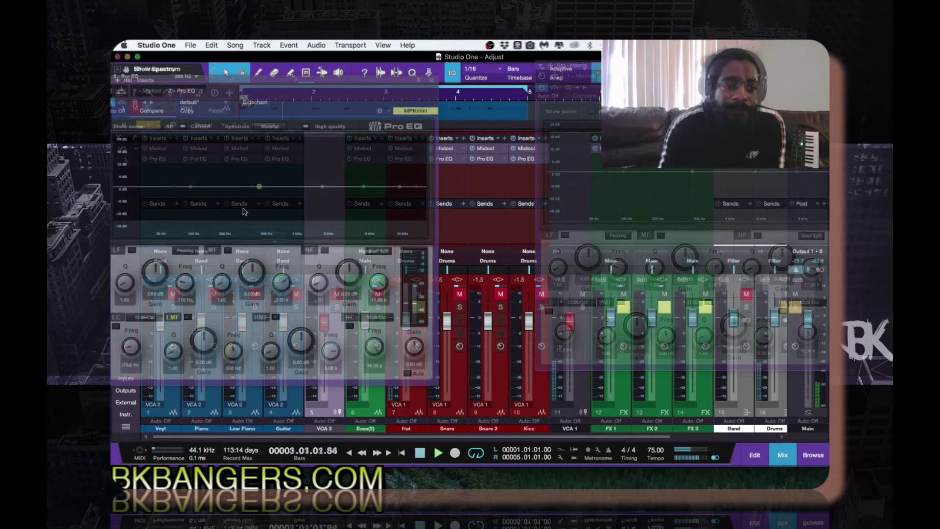
click(269, 127)
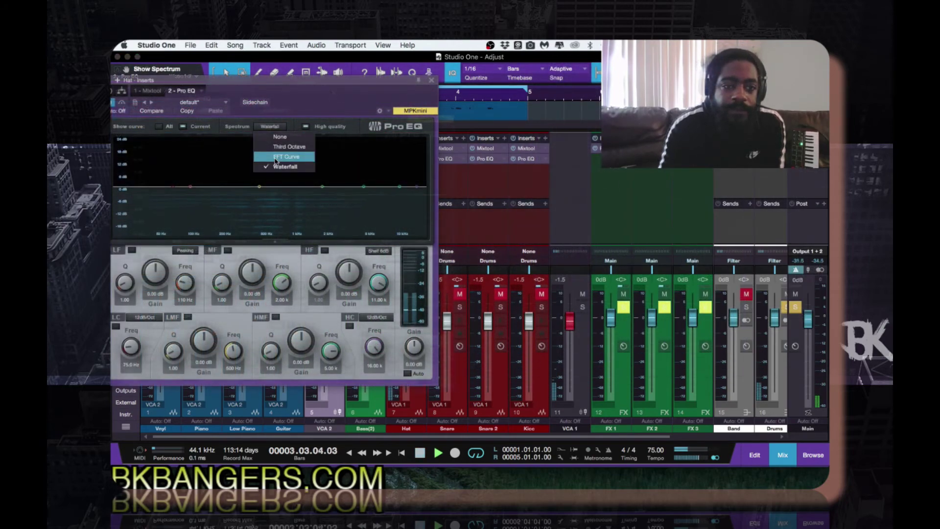
click(286, 156)
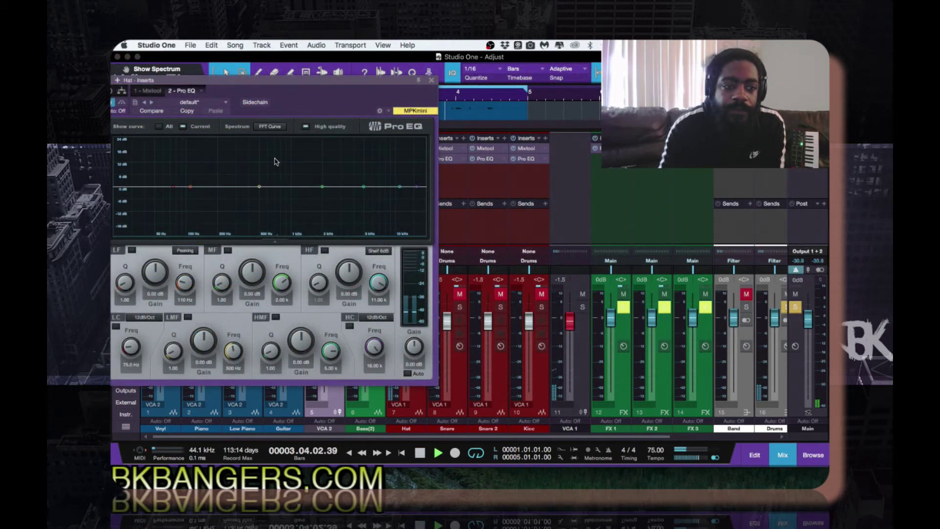
Step: Enable the Hat's low cut at 48dB/Oct and about 224 Hz, and raise its HF band to about 2.50 dB at about 1.85 kHz
click(138, 323)
click(140, 362)
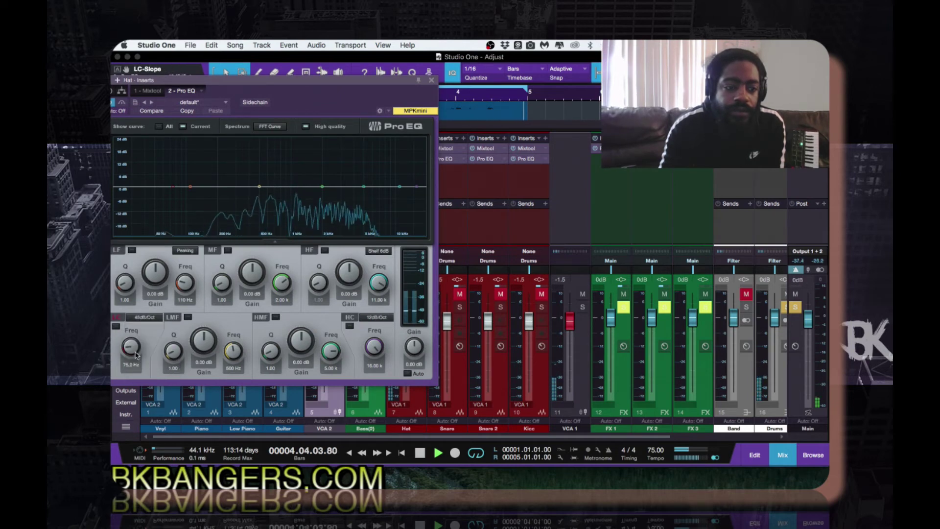
click(116, 326)
drag(131, 347, 130, 346)
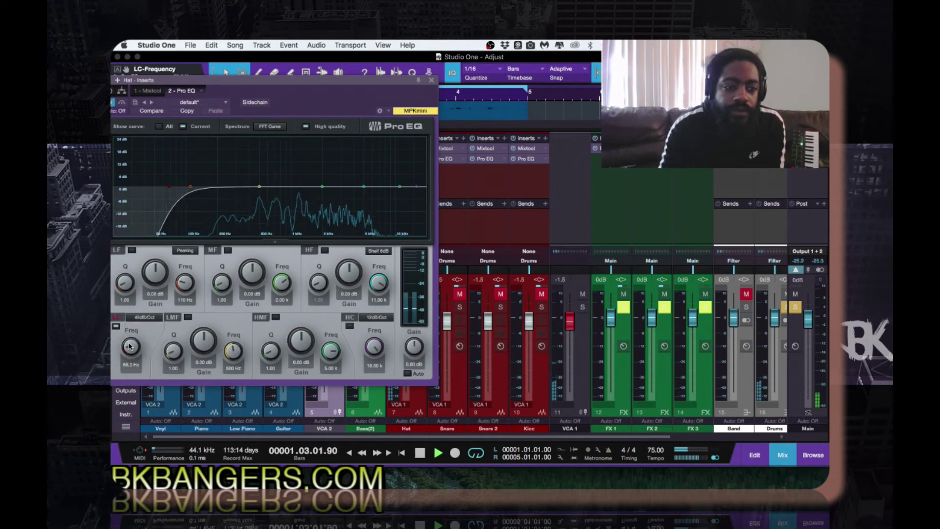
scroll(129, 346, up, 5)
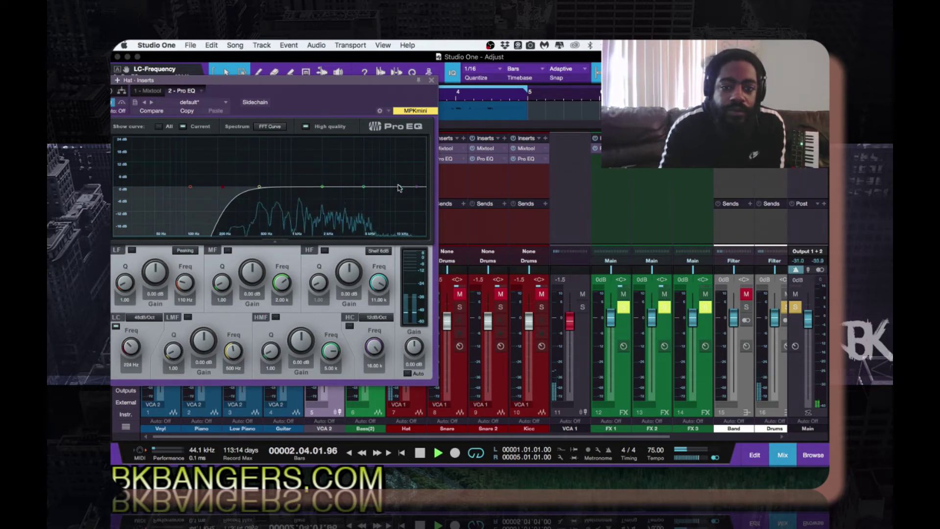
drag(401, 189, 318, 183)
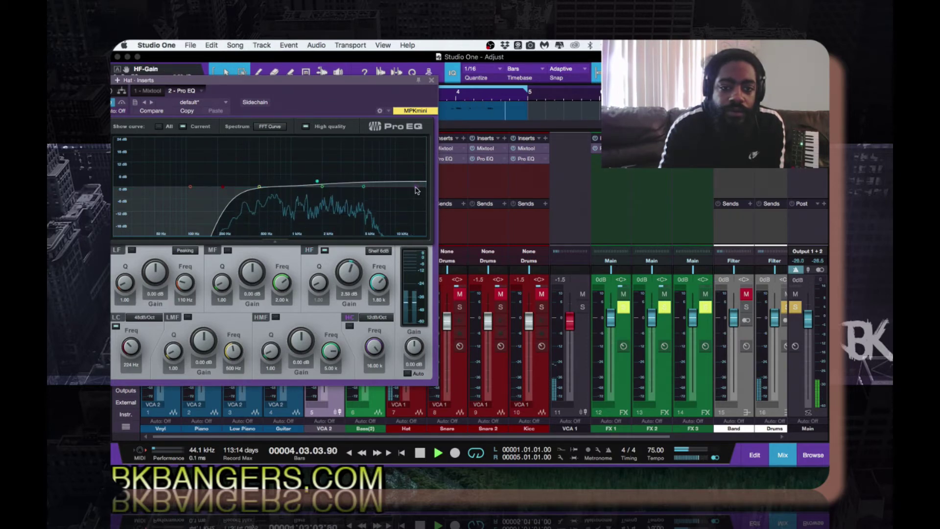
Step: Apply a 48dB/Oct high cut at about 6.18 kHz to the Hat, closing its EQ and unsoloing the channel with playback stopped
drag(415, 189, 393, 189)
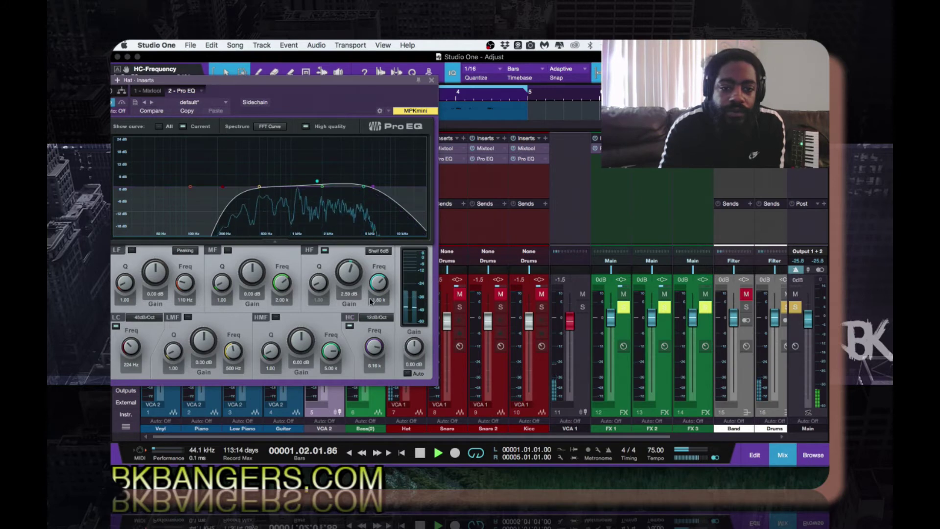
click(369, 319)
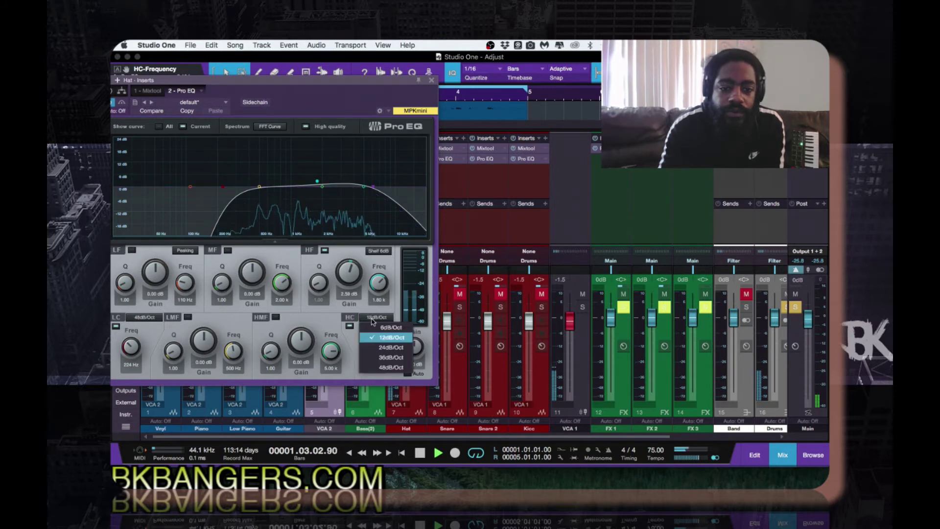
click(374, 369)
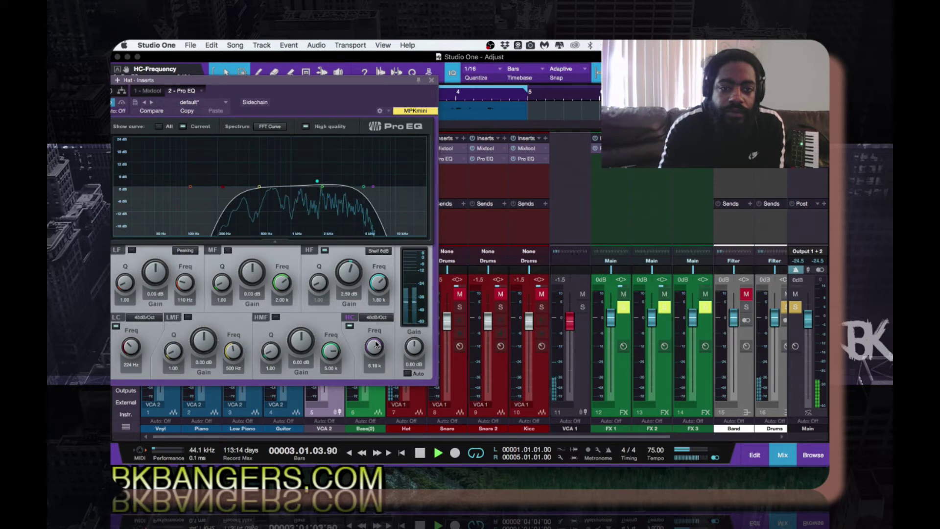
click(432, 80)
key(space)
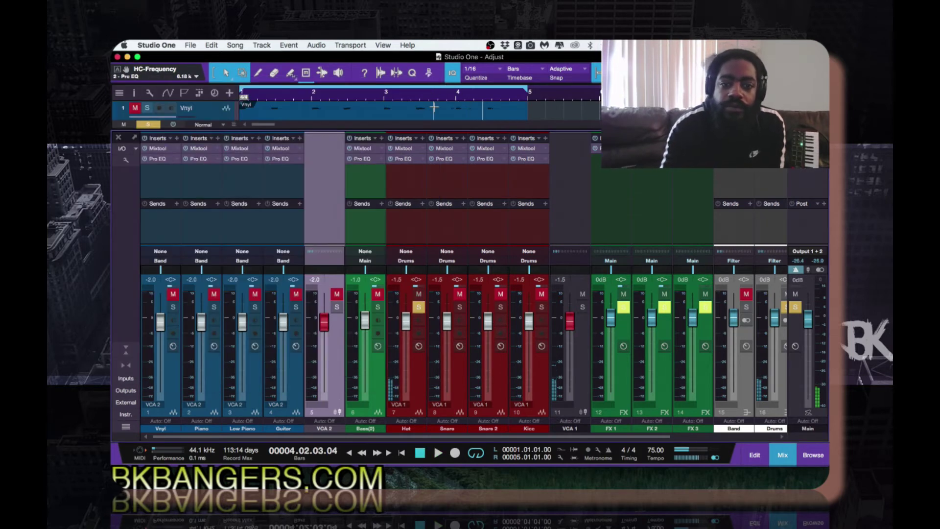
click(417, 307)
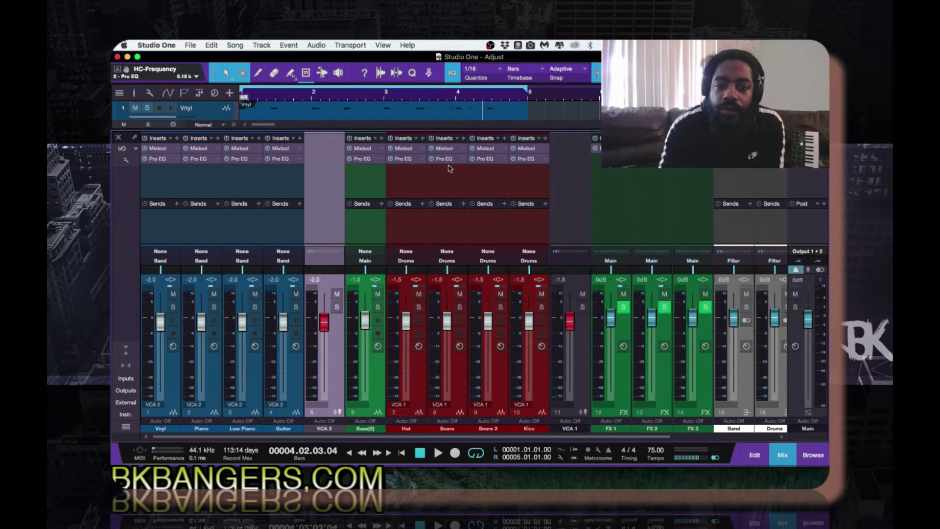
Step: Open the Snare channel's Pro EQ, solo the Snare during playback, and set the spectrum display to FFT Curve
click(445, 159)
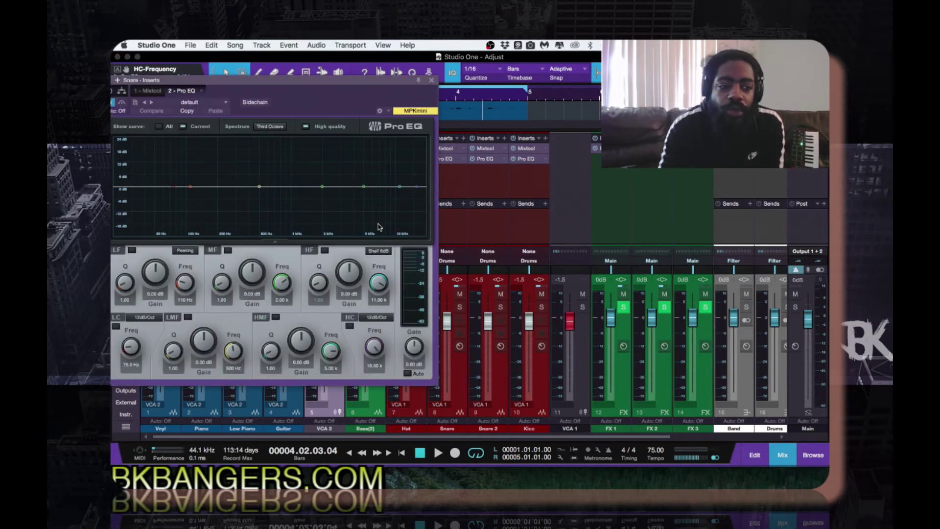
click(459, 307)
key(space)
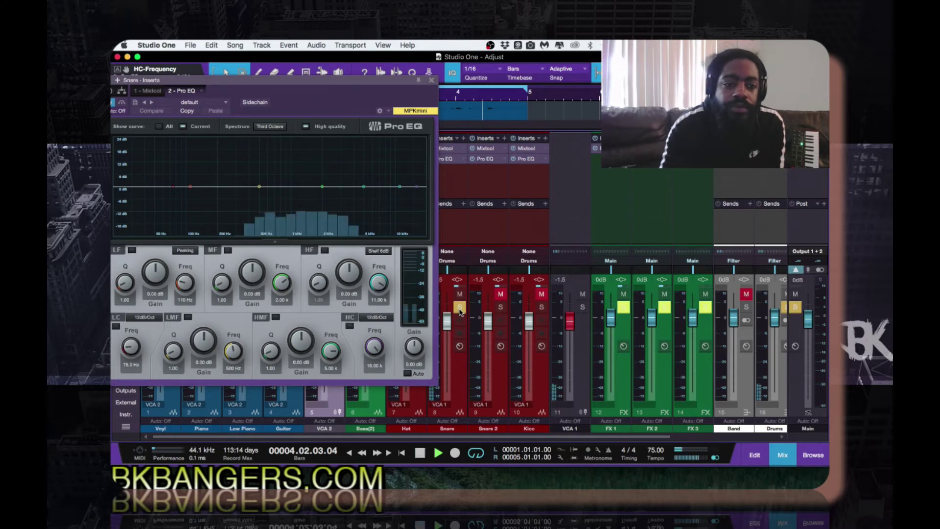
click(275, 127)
click(294, 162)
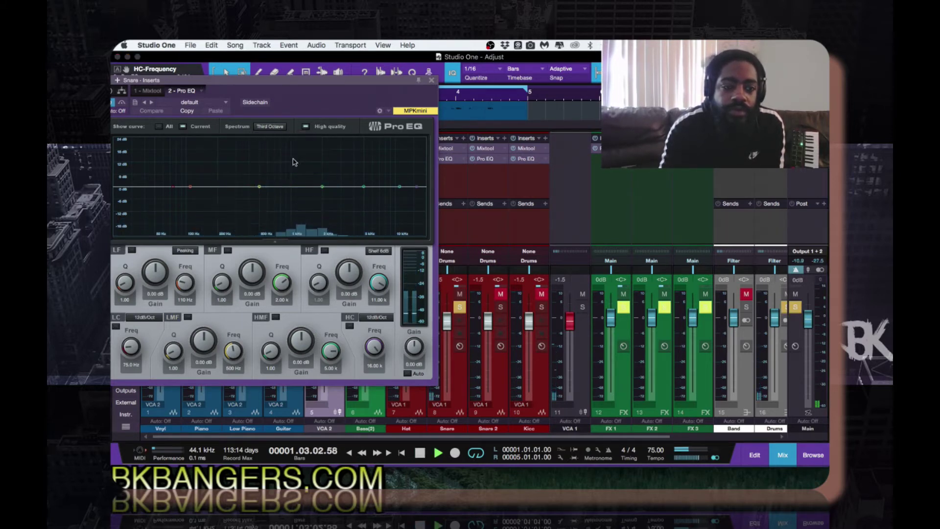
Step: Enable the Snare's low cut with a 24dB/Oct slope and raise its frequency to about 114 Hz
click(146, 317)
click(127, 331)
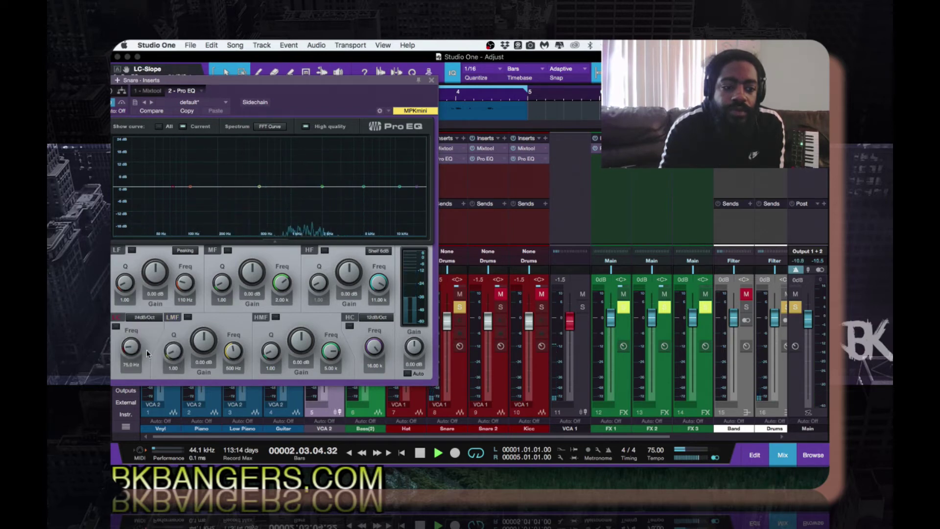
click(116, 327)
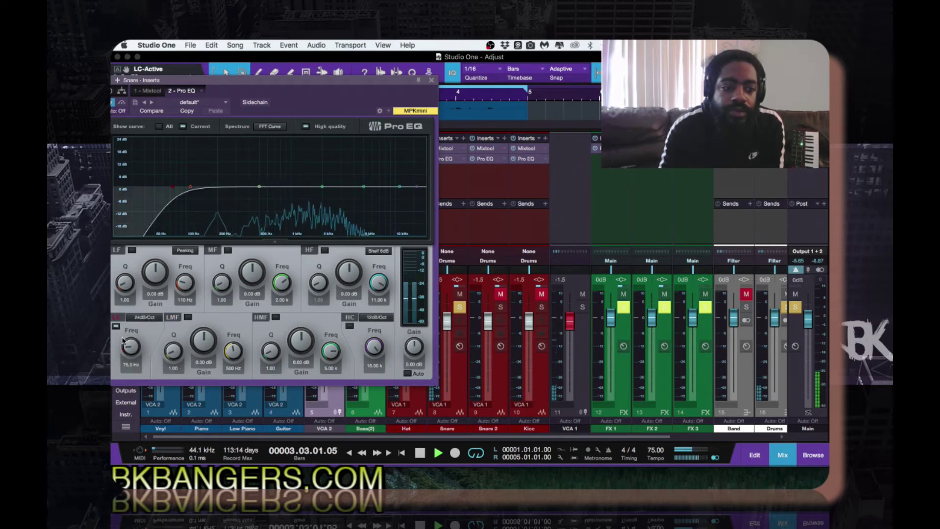
drag(124, 341, 129, 337)
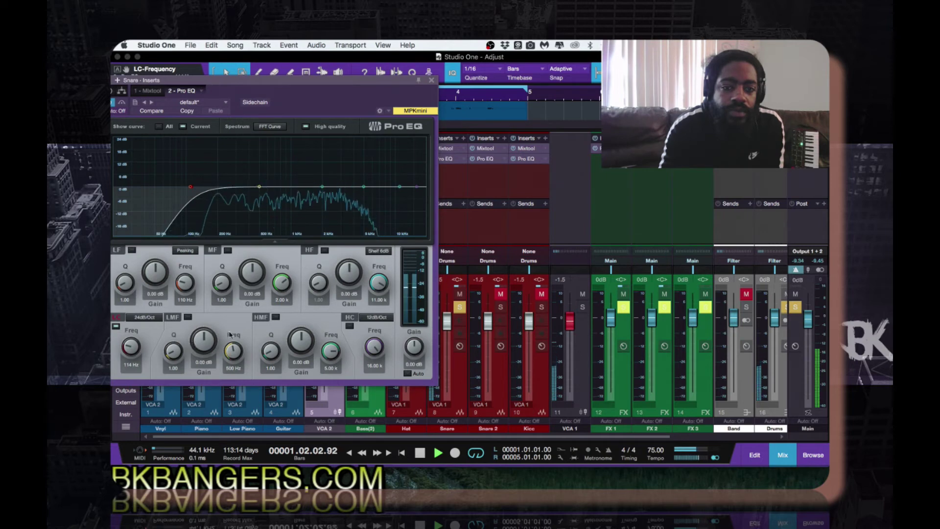
Step: Enable the Snare's high cut at 24dB/Oct and about 5.38 kHz, closing the EQ and unsoloing the channel
click(378, 318)
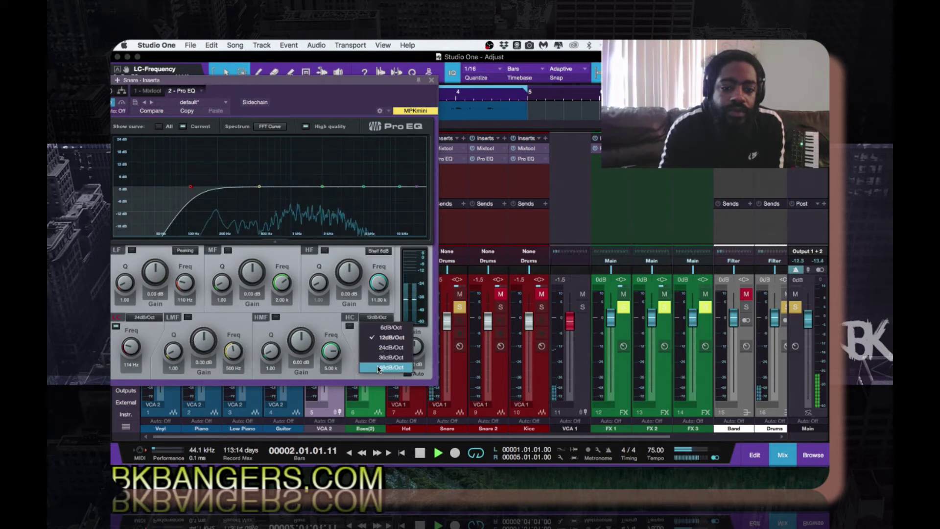
click(382, 347)
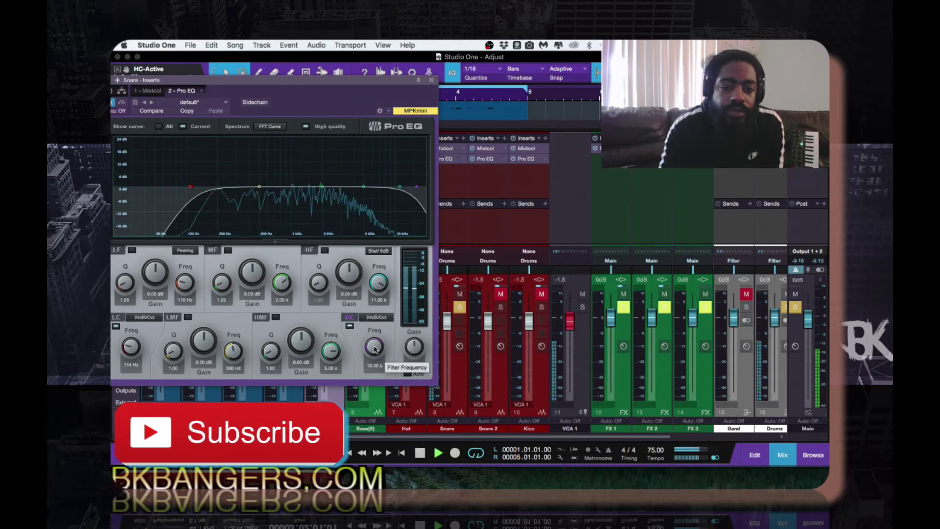
drag(376, 353, 373, 348)
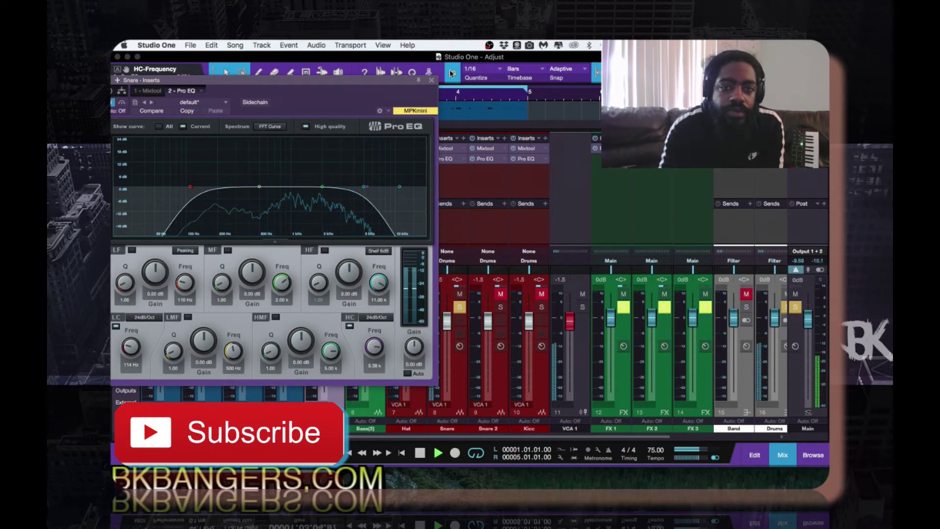
click(431, 80)
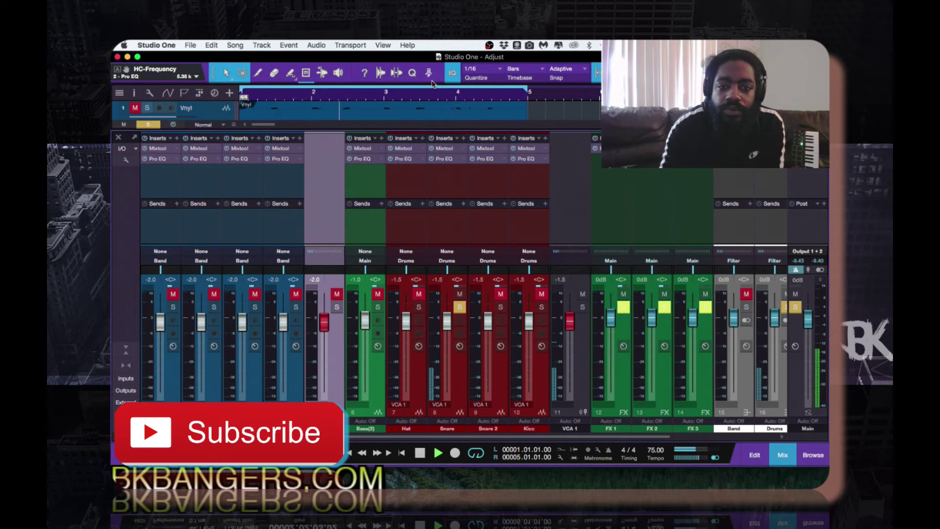
click(460, 307)
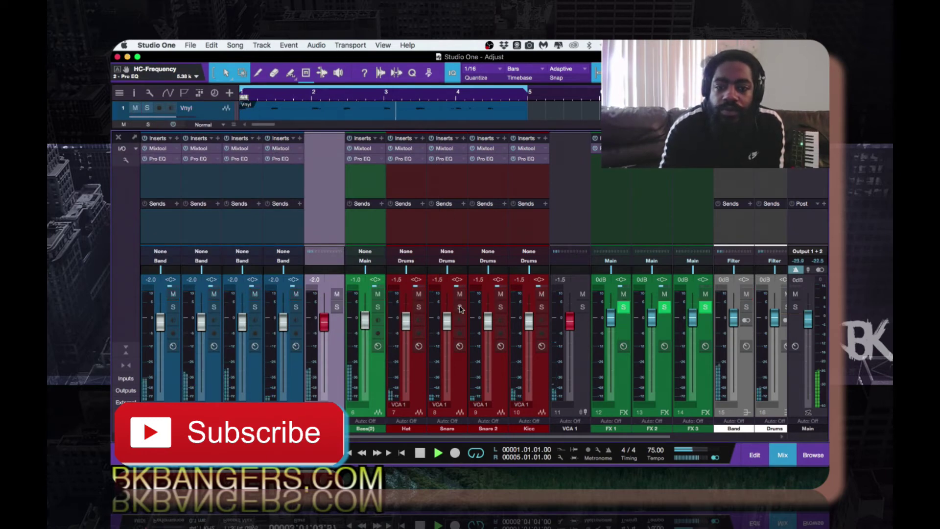
Step: Open Snare 2's Pro EQ, set its spectrum display to FFT Curve, and keep the full mix playing
click(488, 158)
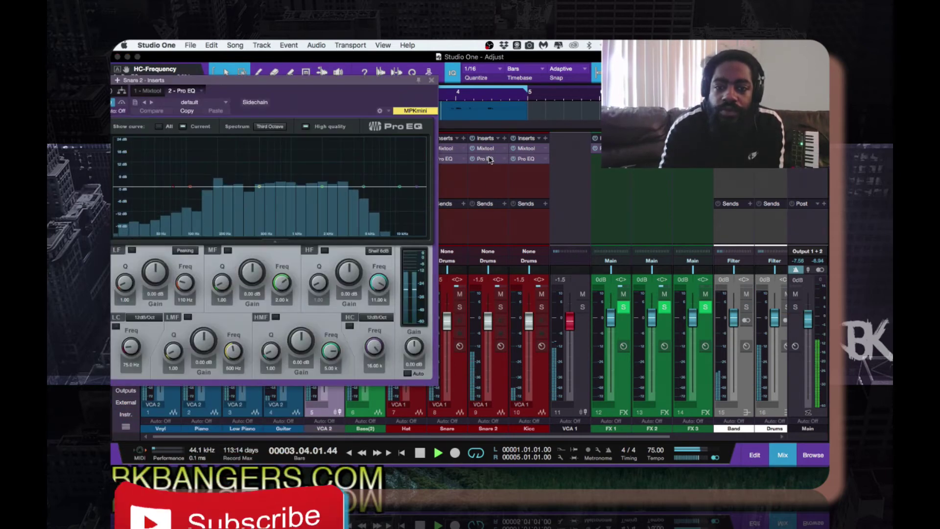
click(273, 127)
click(286, 156)
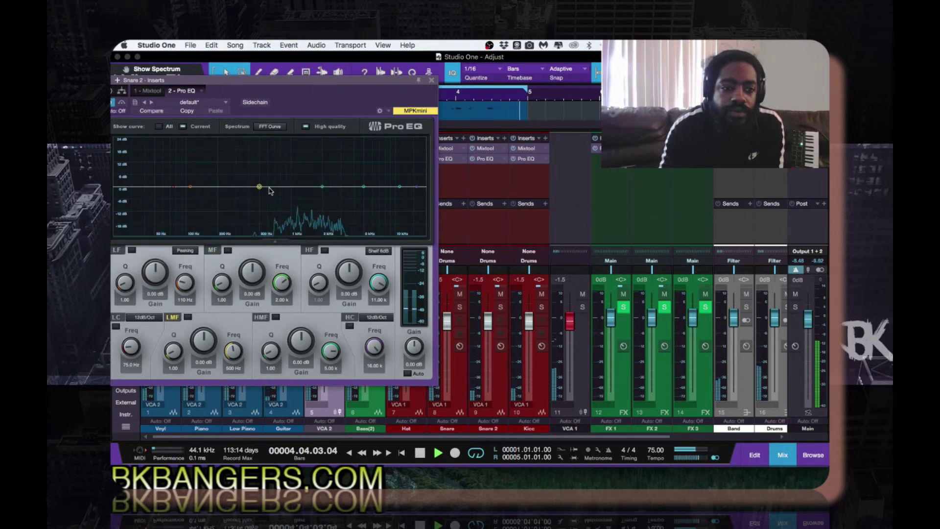
key(space)
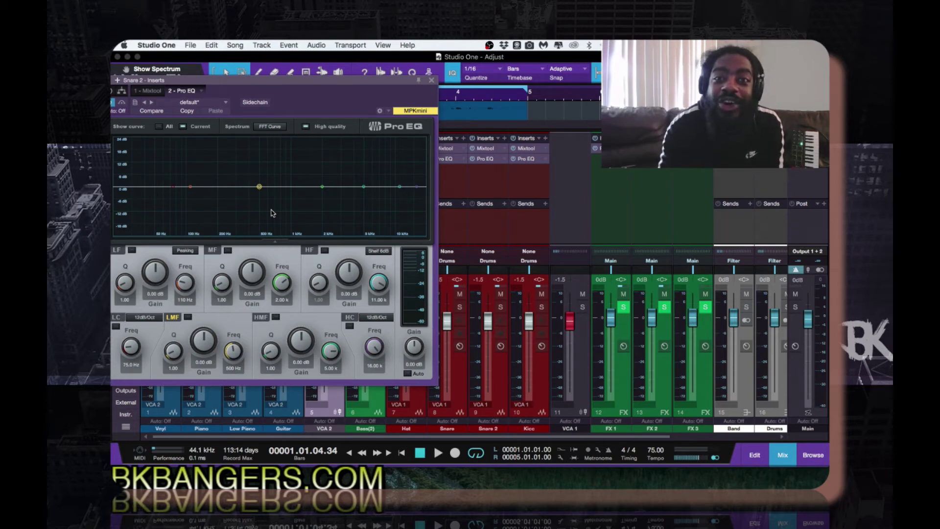
key(space)
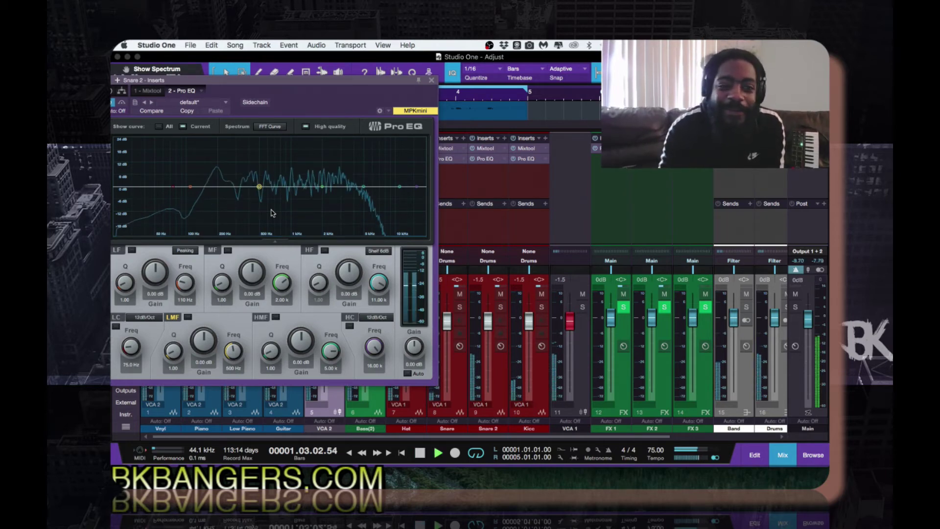
Step: Enable Snare 2's low cut with a 24dB/Oct slope and raise its frequency to about 129 Hz
click(145, 317)
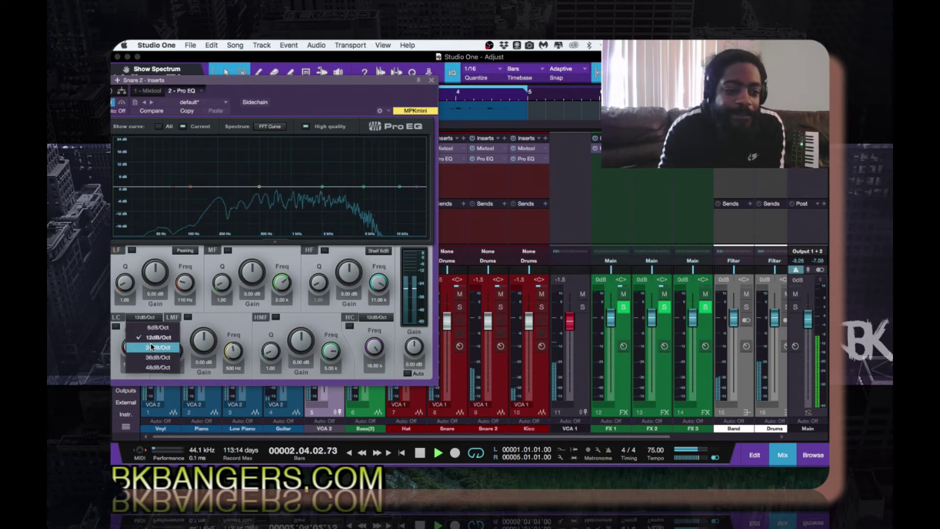
click(158, 347)
click(116, 327)
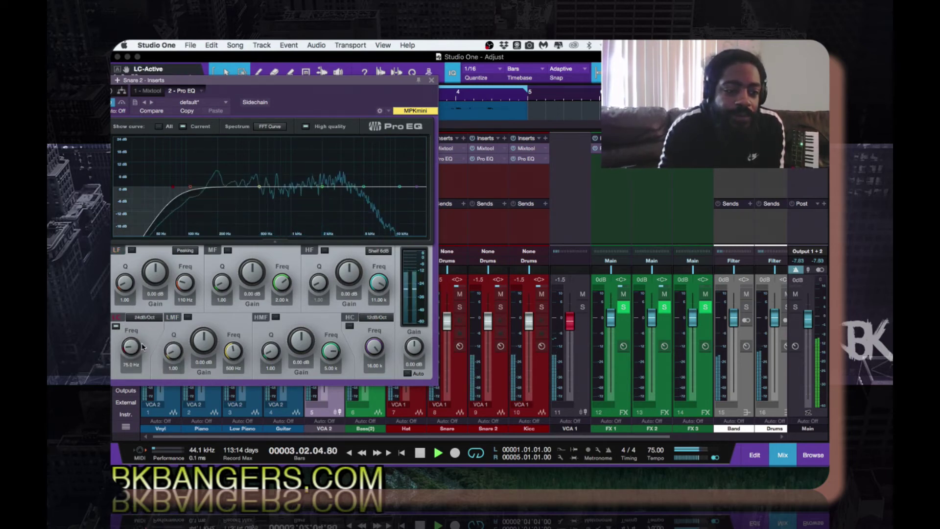
drag(131, 346, 133, 338)
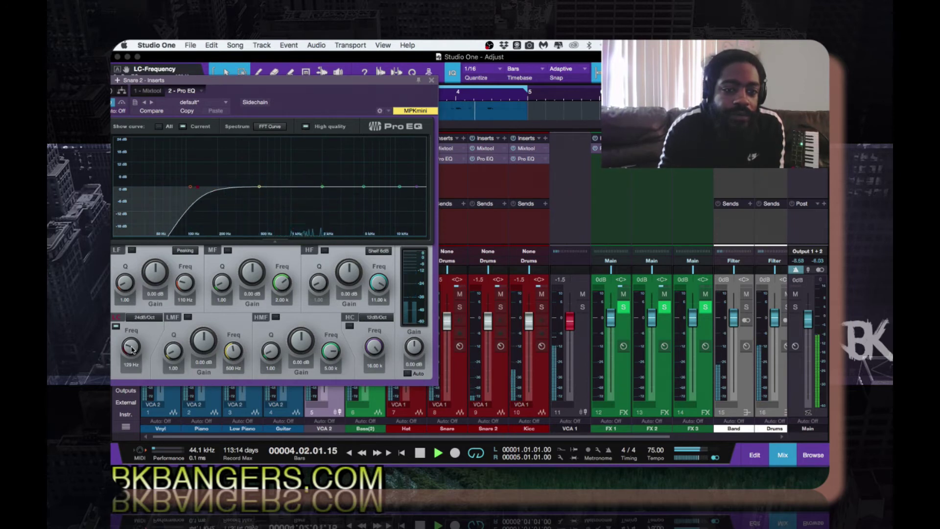
Step: Enable Snare 2's high cut at 24dB/Oct, lower it to about 3.58 kHz, and close the EQ
click(350, 326)
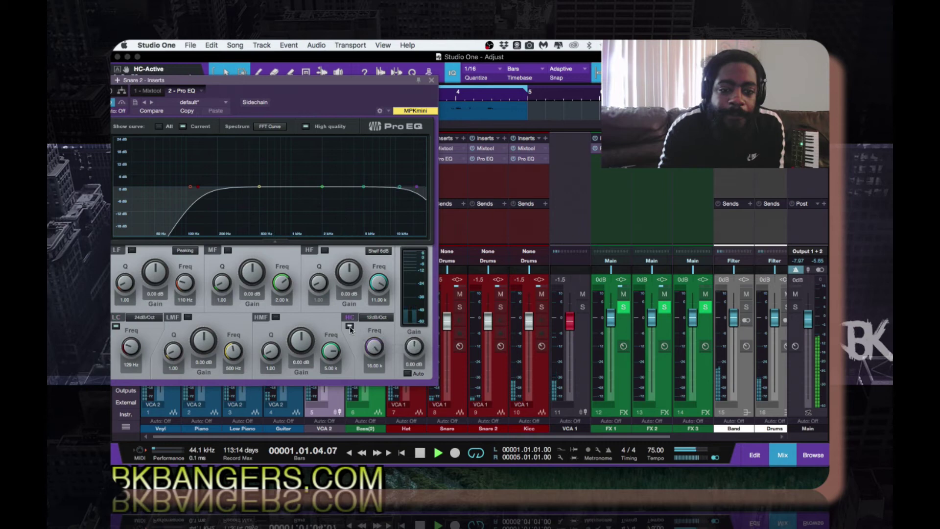
click(376, 317)
click(377, 348)
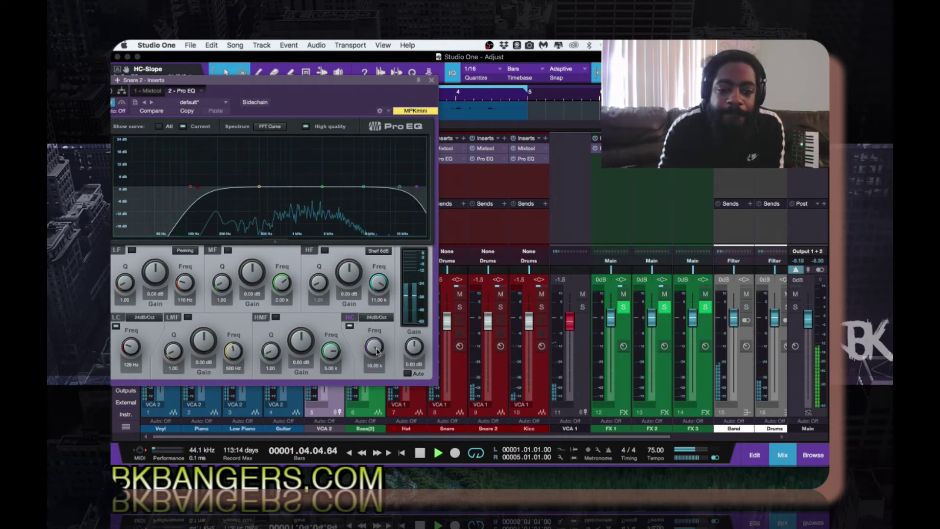
scroll(374, 348, down, 8)
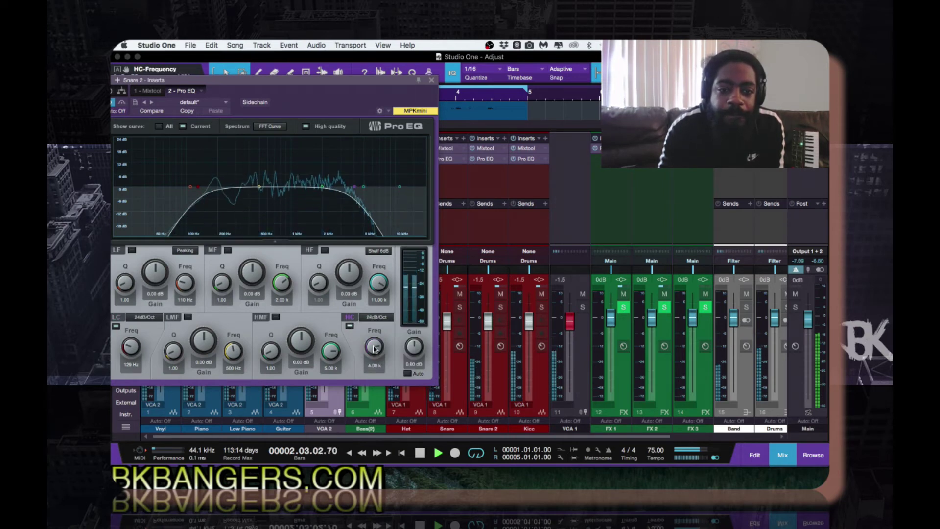
scroll(374, 349, up, 1)
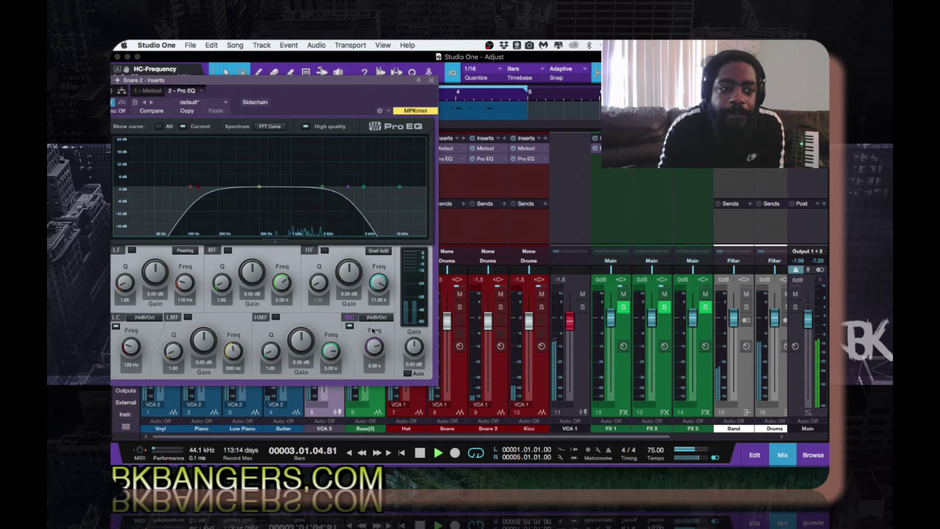
click(432, 79)
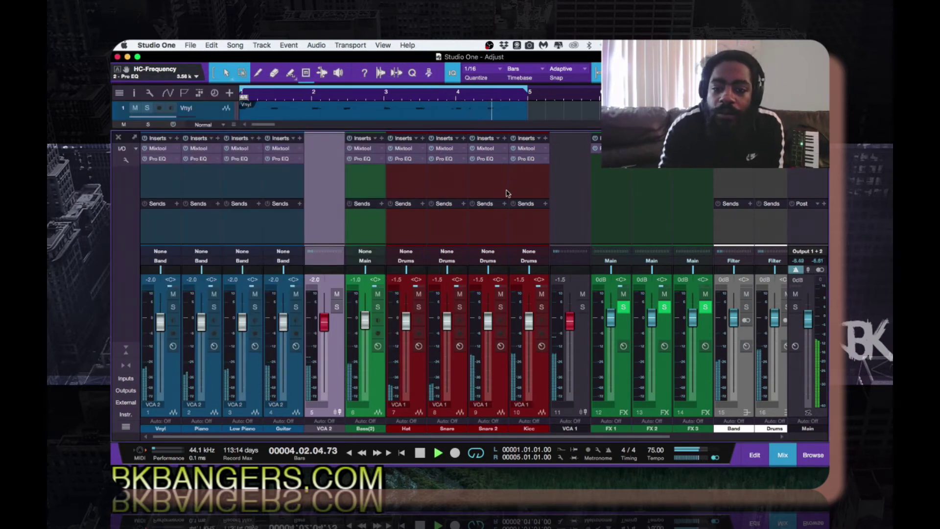
Step: Open the Kicc channel's Pro EQ, set its spectrum display to FFT Curve, and keep the full mix playing
click(533, 159)
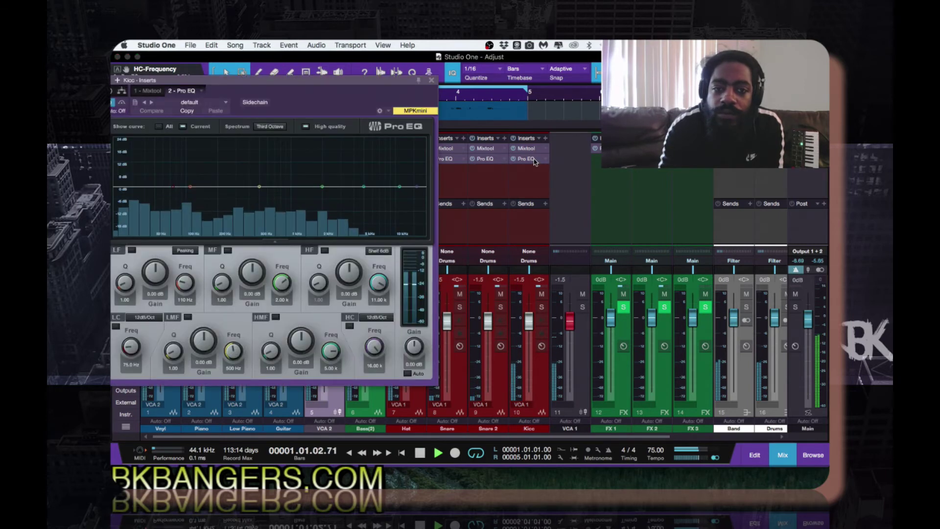
click(272, 126)
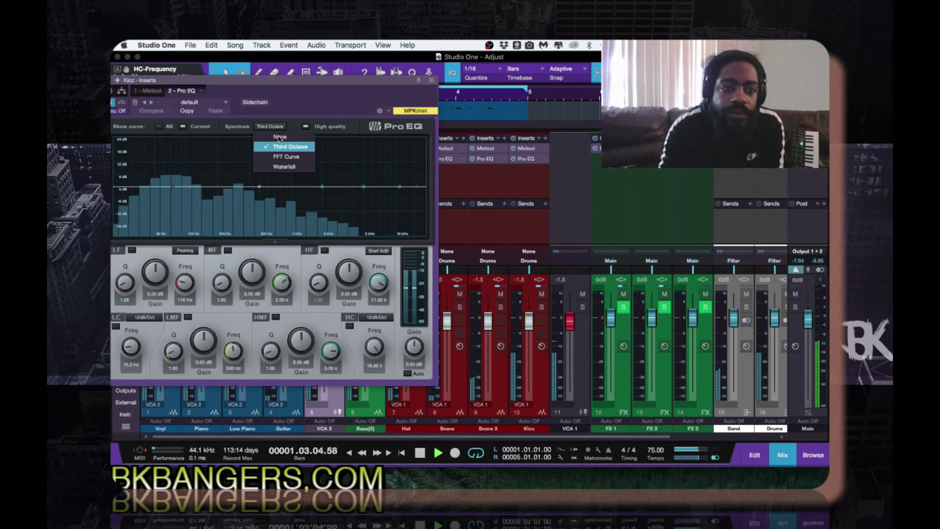
click(284, 157)
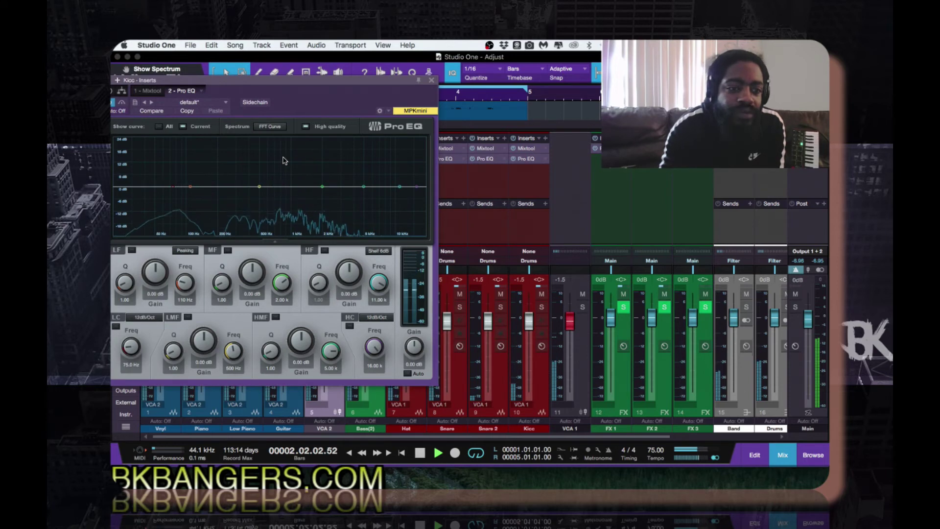
key(space)
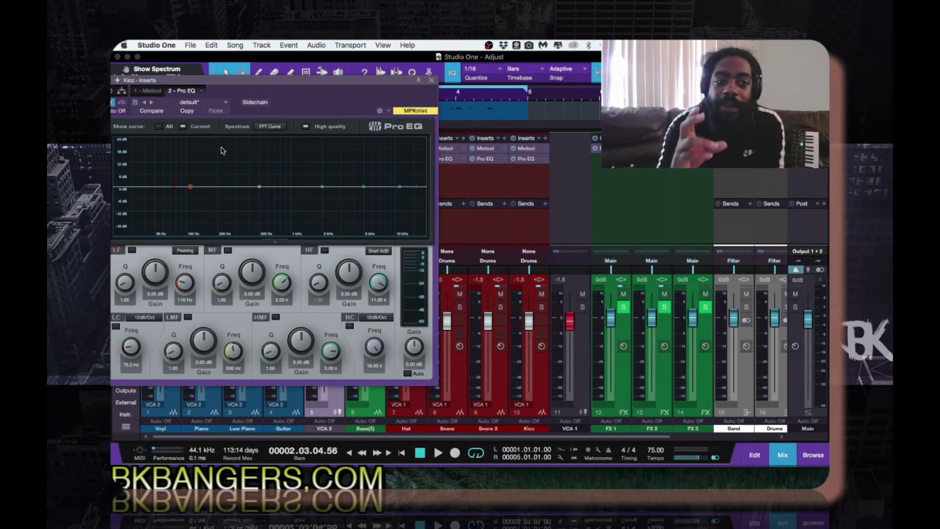
key(space)
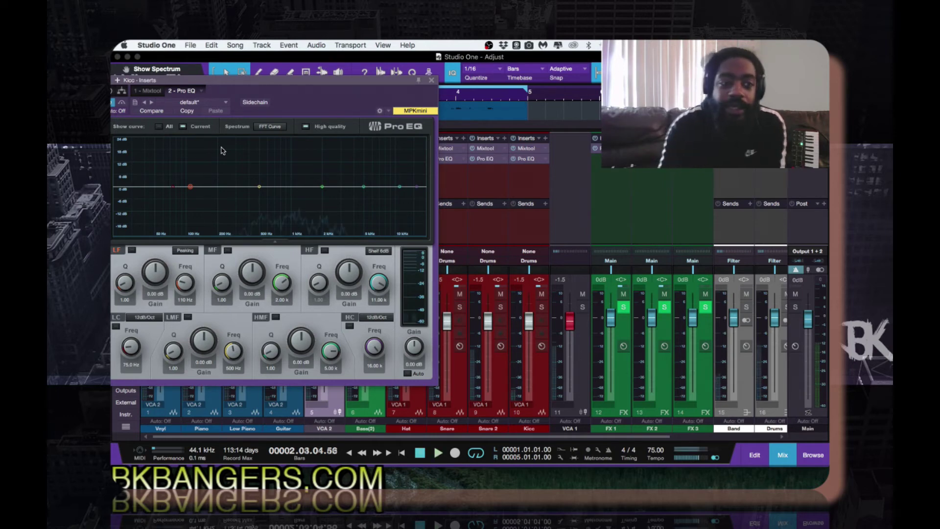
Step: Enable the Kicc channel's low cut with a 48dB/Oct slope and lower its frequency to about 46 Hz
click(144, 317)
click(143, 366)
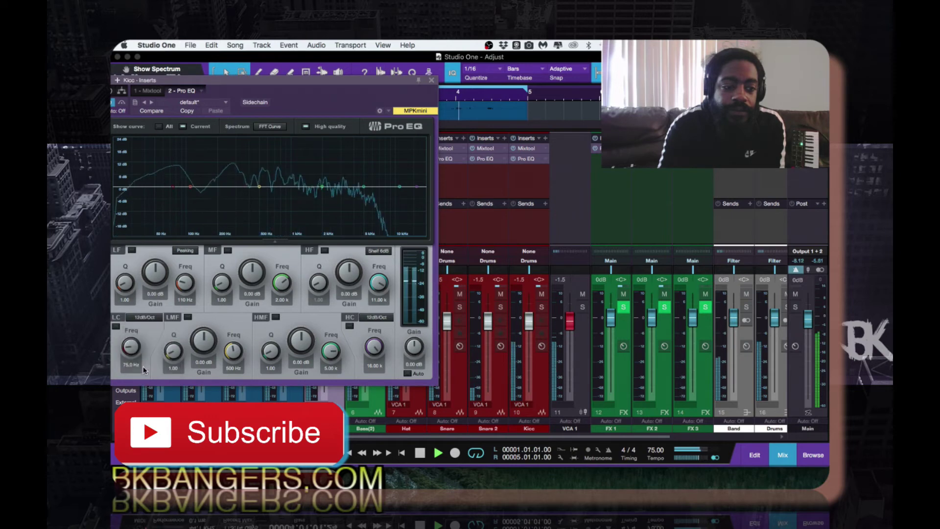
click(115, 327)
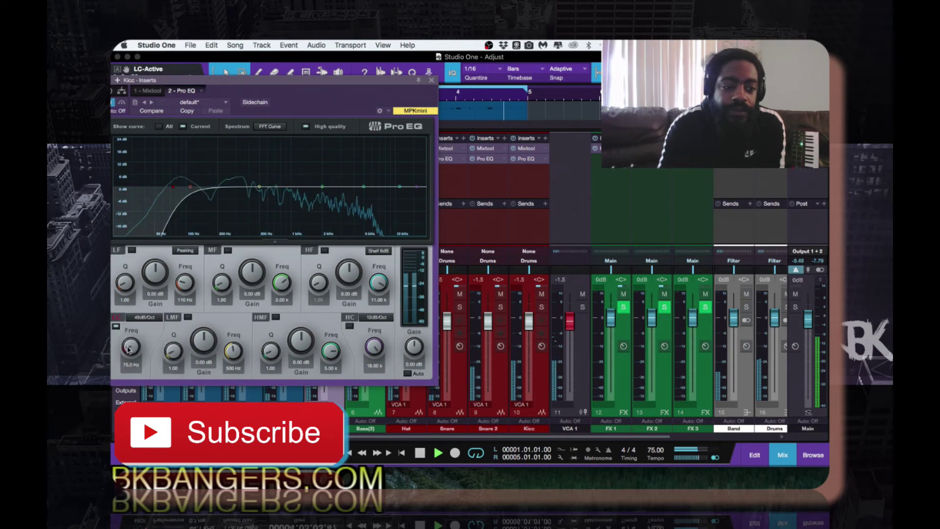
drag(131, 352, 130, 349)
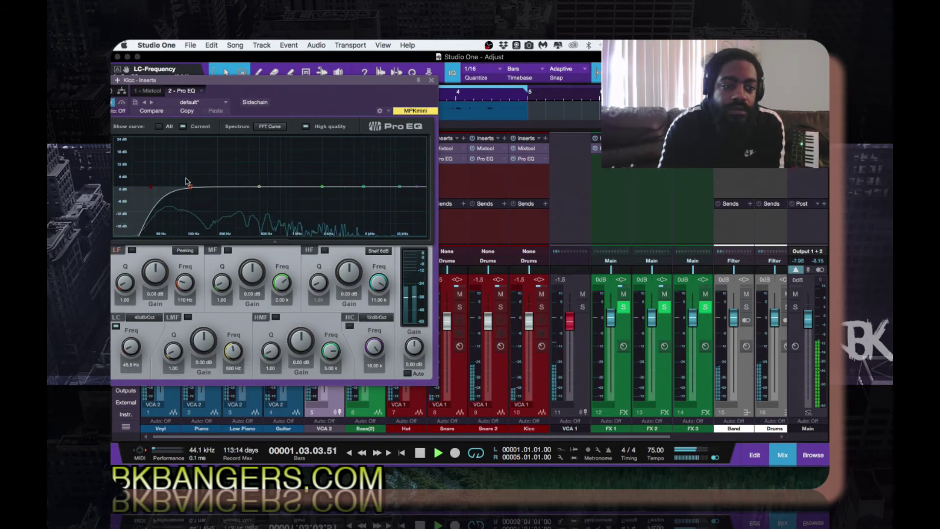
Step: Boost the Kicc's LF band by 4 dB at about 76.5 Hz, then pause and resume playback of the mix
drag(192, 188, 174, 181)
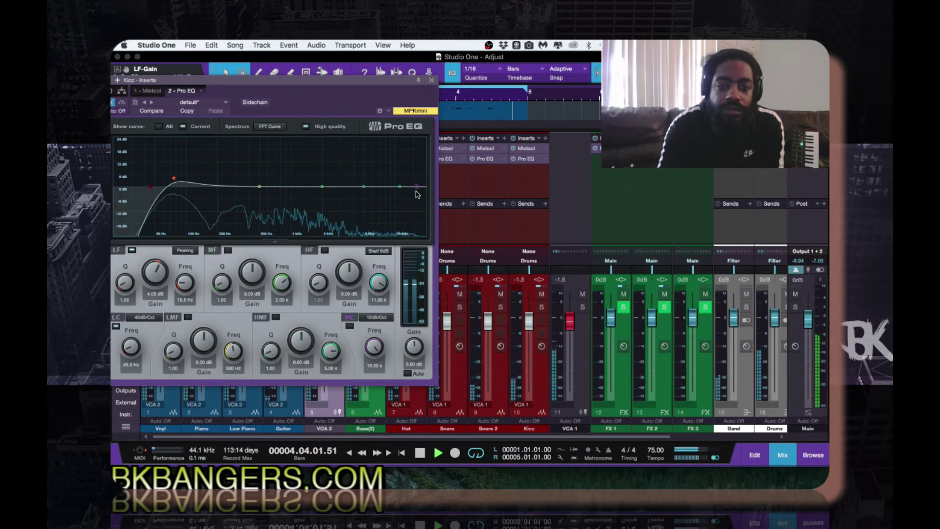
key(space)
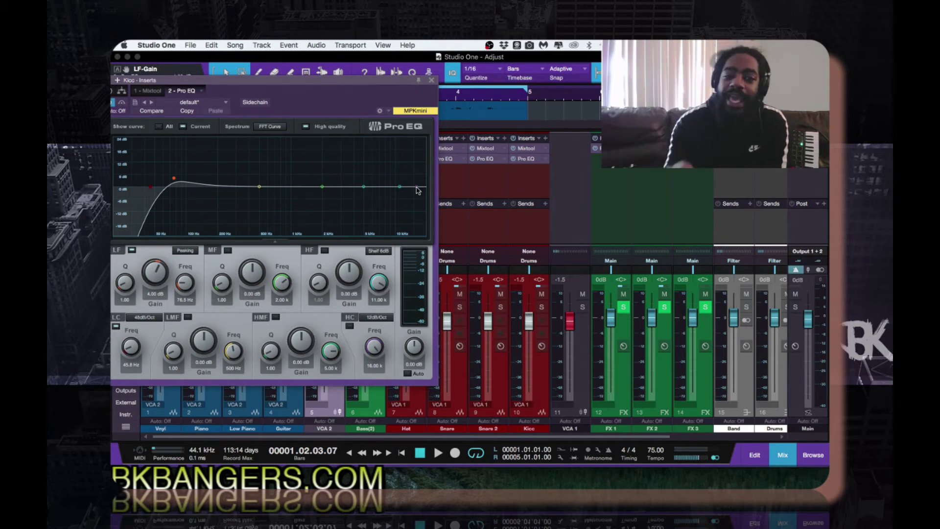
key(space)
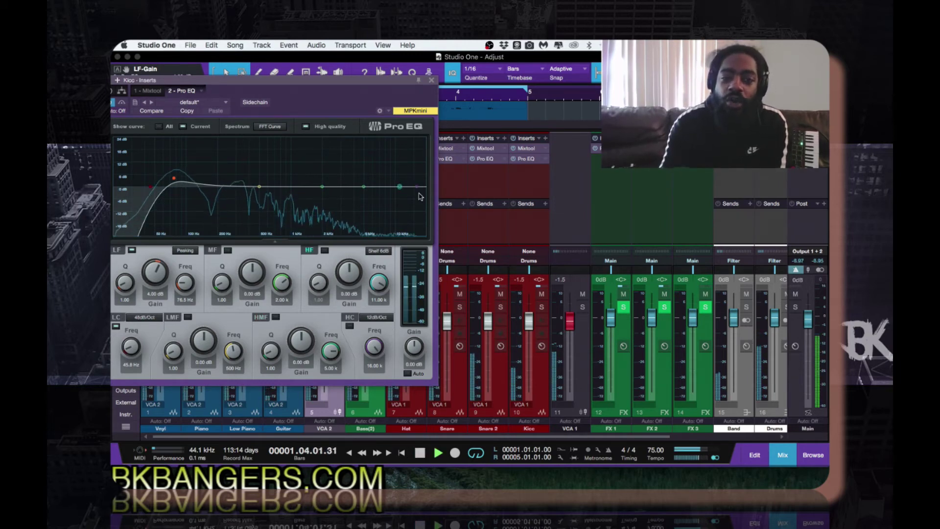
Step: Enable the Kicc's high cut at 48dB/Oct and sweep its frequency while listening, ending at about 3.56 kHz
click(377, 317)
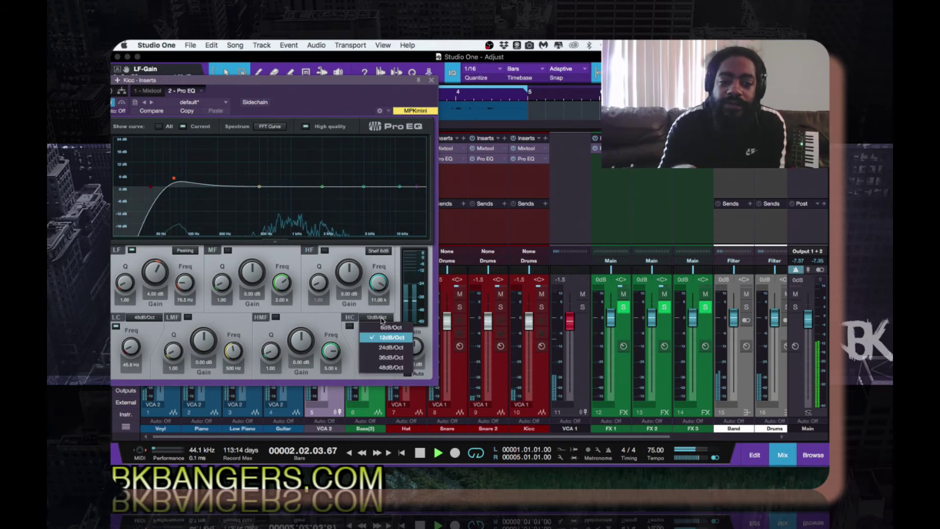
click(386, 368)
click(349, 326)
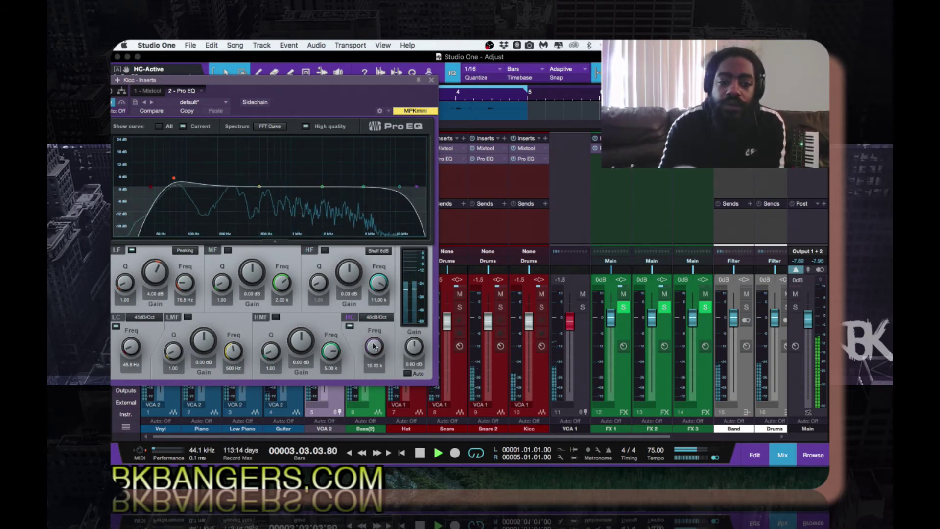
drag(374, 349, 374, 347)
scroll(373, 348, down, 10)
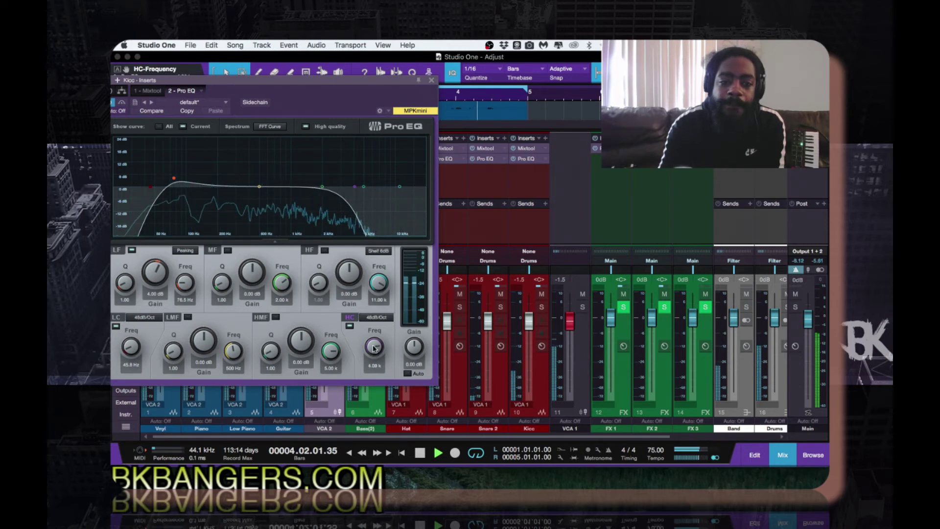
scroll(373, 348, down, 4)
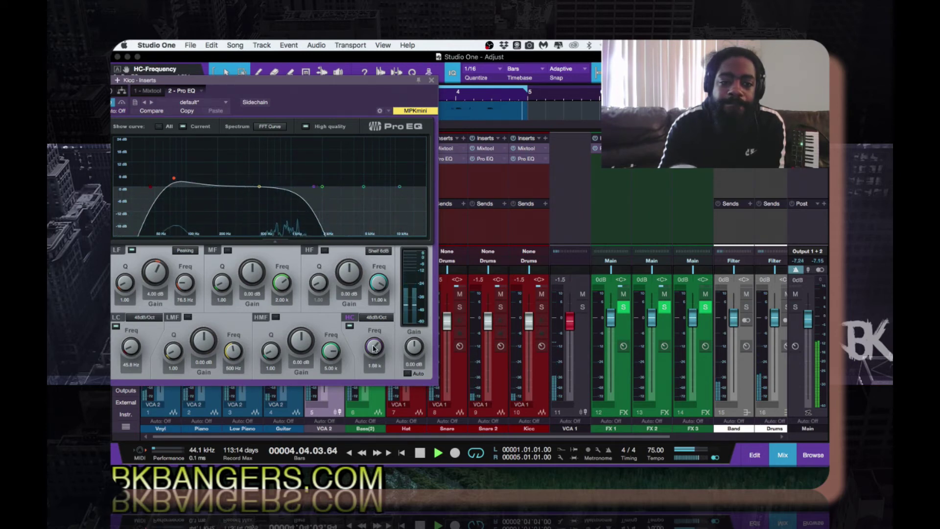
scroll(374, 347, down, 2)
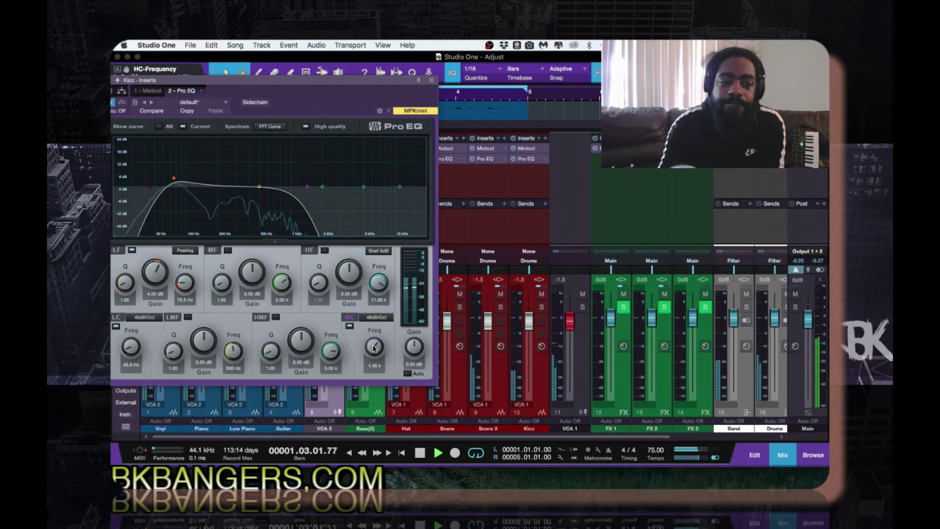
scroll(373, 348, up, 2)
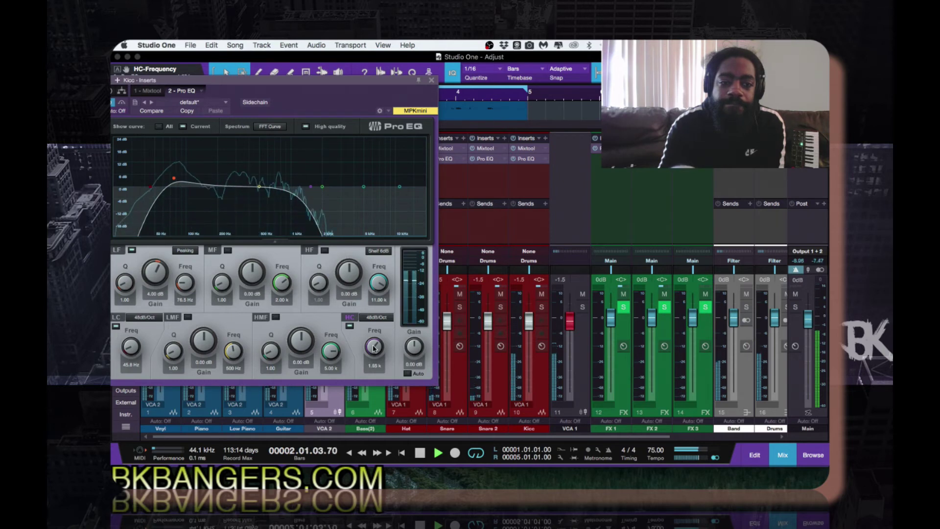
scroll(373, 348, up, 1)
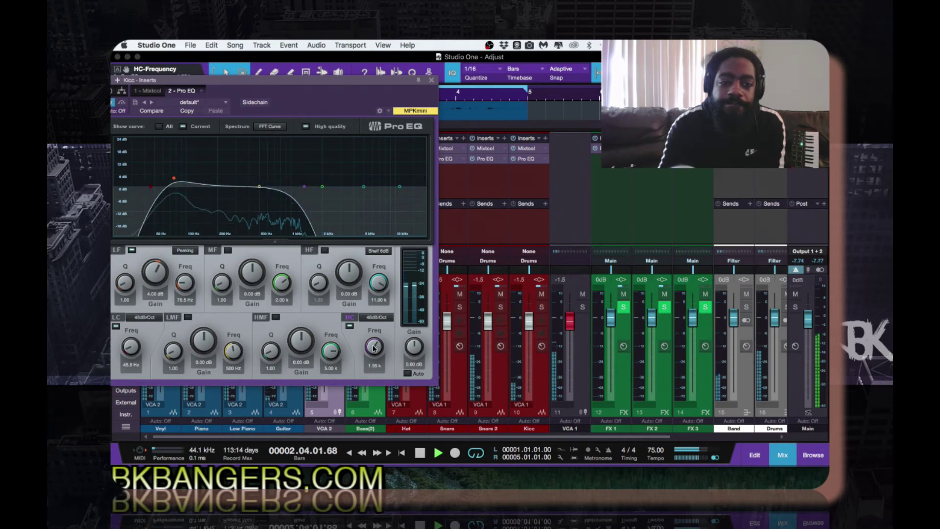
scroll(374, 347, up, 2)
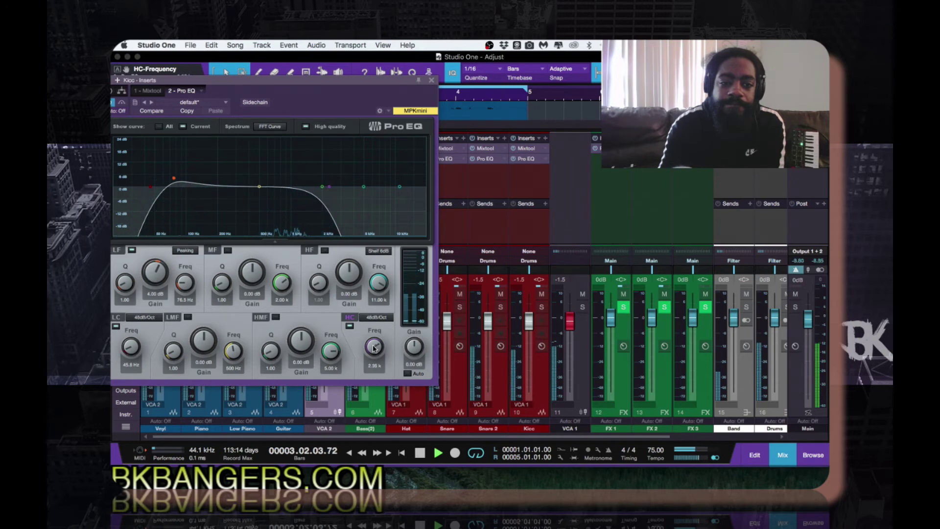
scroll(373, 347, up, 4)
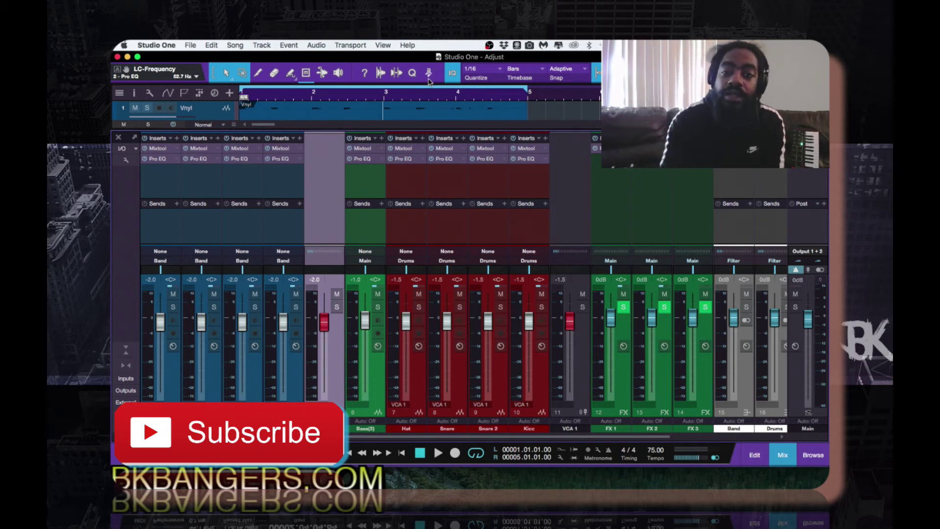
Step: Reopen the Kicc channel's Pro EQ to review its curve, and close it again
click(527, 160)
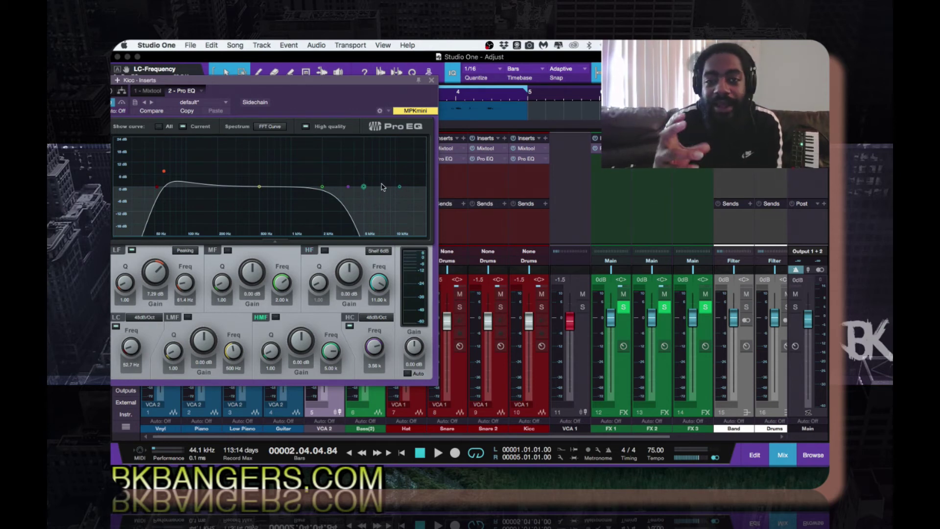
click(431, 80)
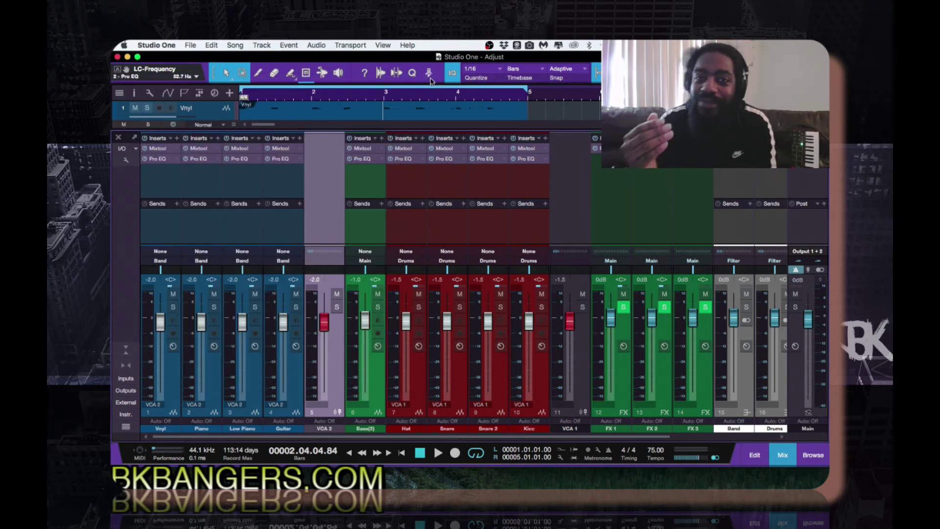
Step: Open Bass(2)'s Pro EQ clear of its channel strip, play the bass soloed, and set the spectrum display to FFT Curve
click(365, 159)
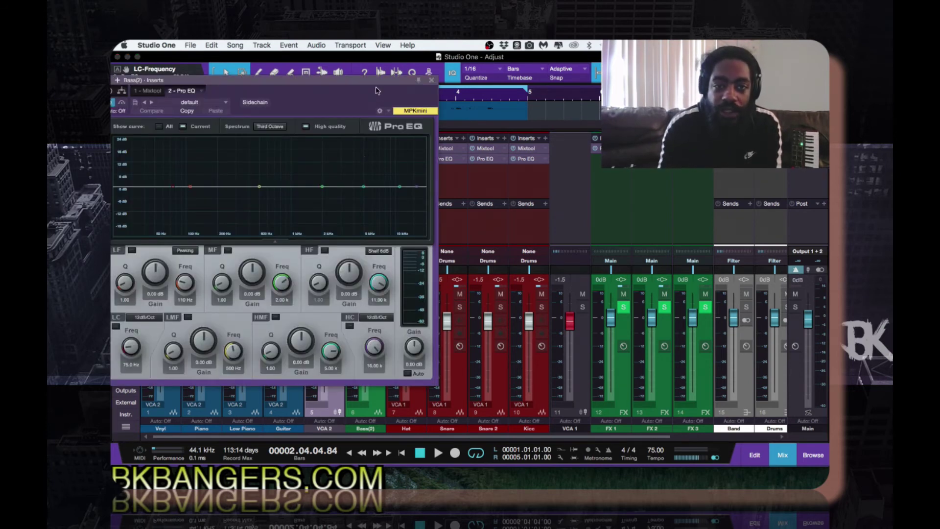
drag(379, 82, 706, 60)
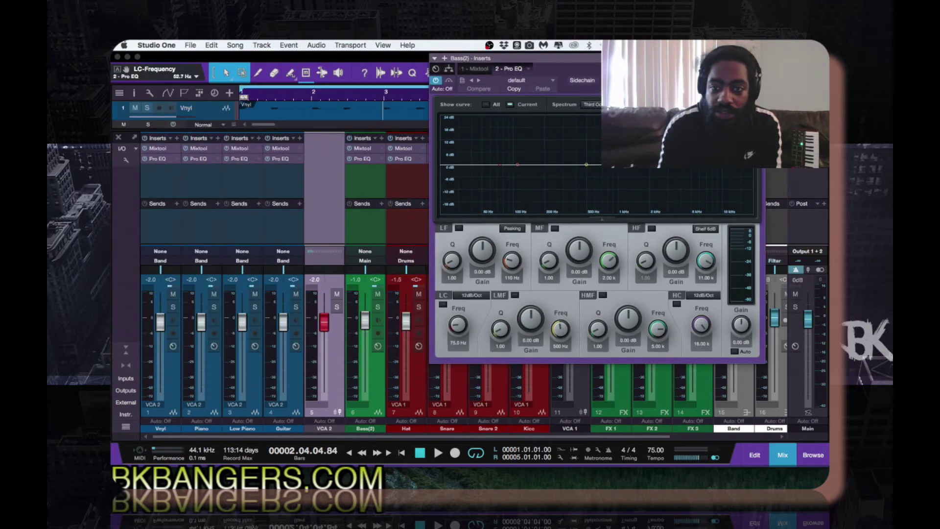
click(378, 307)
key(space)
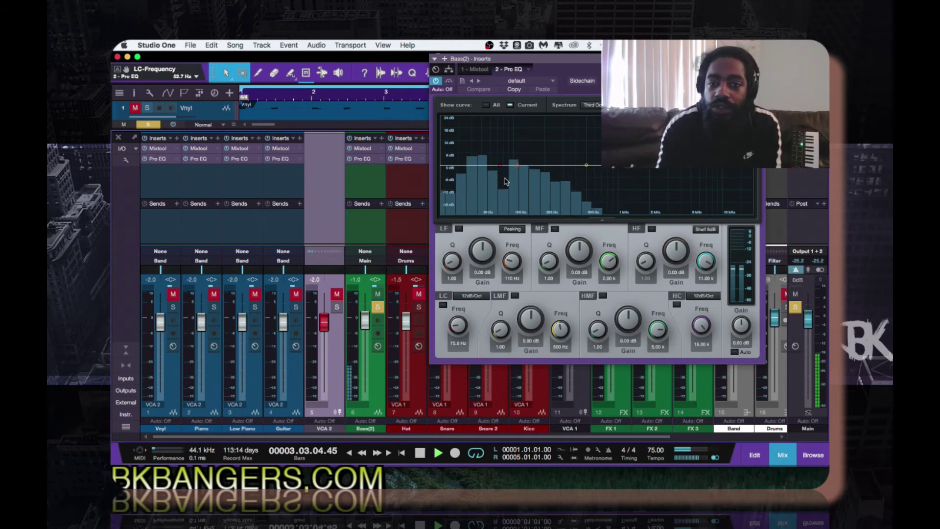
click(593, 106)
click(593, 127)
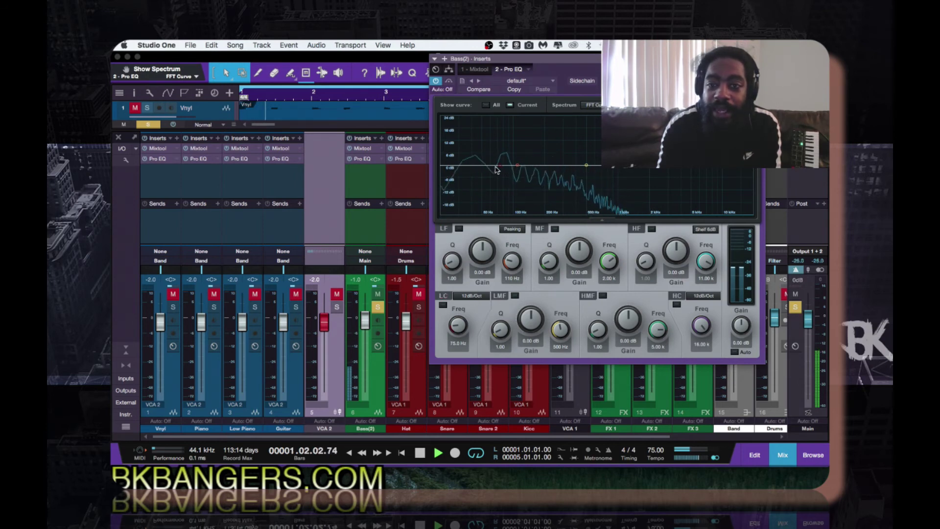
Step: Enable Bass(2)'s high cut at 48dB/Oct and sweep its frequency by ear, settling at 1.10 kHz
click(745, 170)
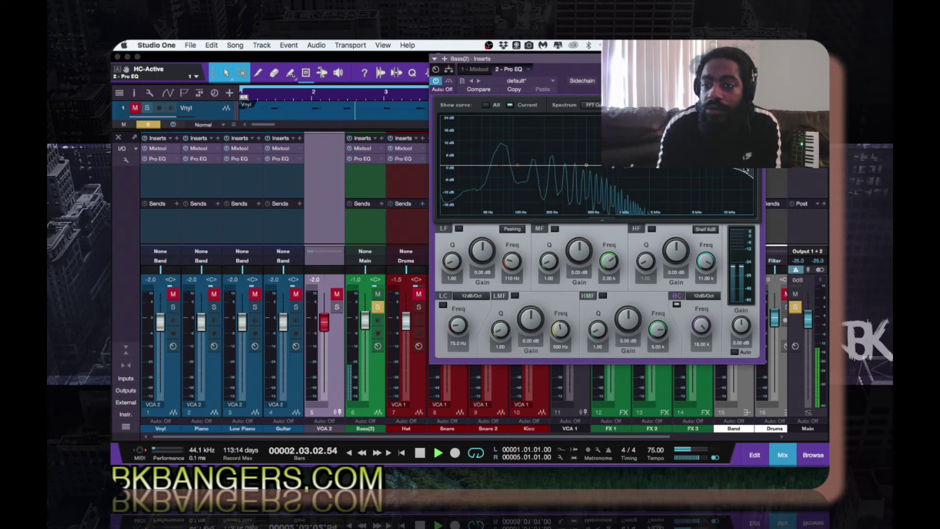
click(706, 294)
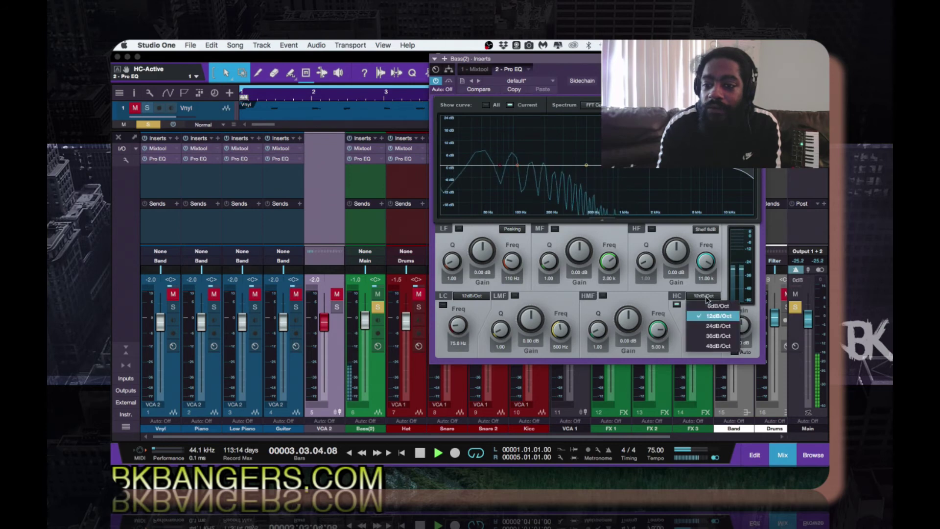
click(707, 347)
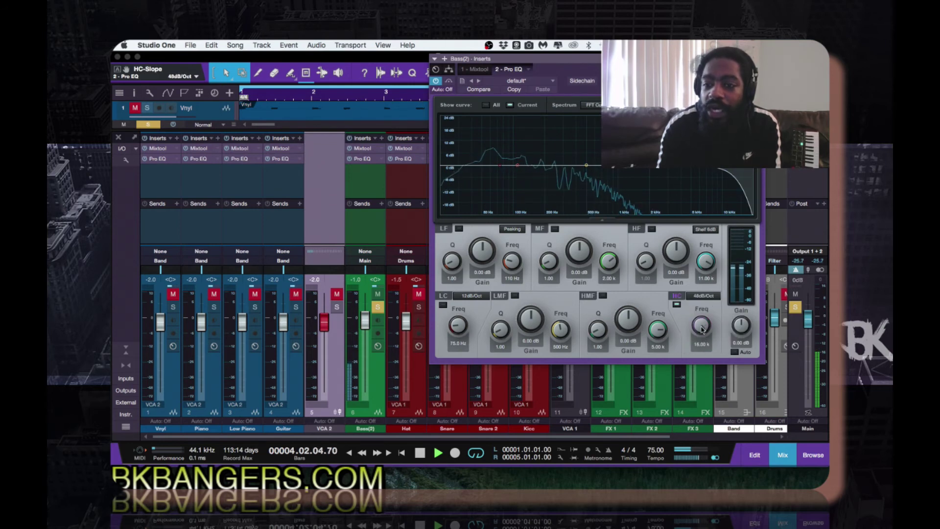
drag(701, 323, 702, 329)
scroll(702, 330, down, 10)
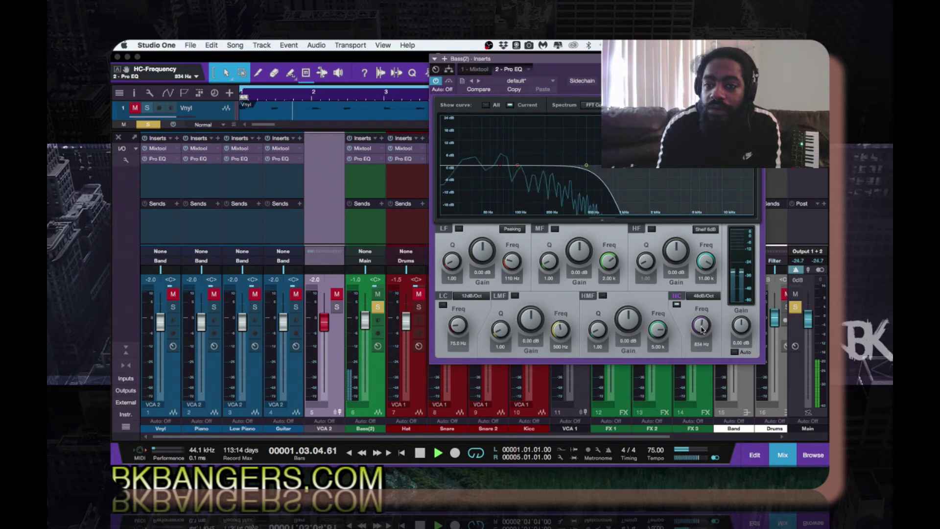
scroll(702, 330, up, 3)
scroll(702, 329, up, 5)
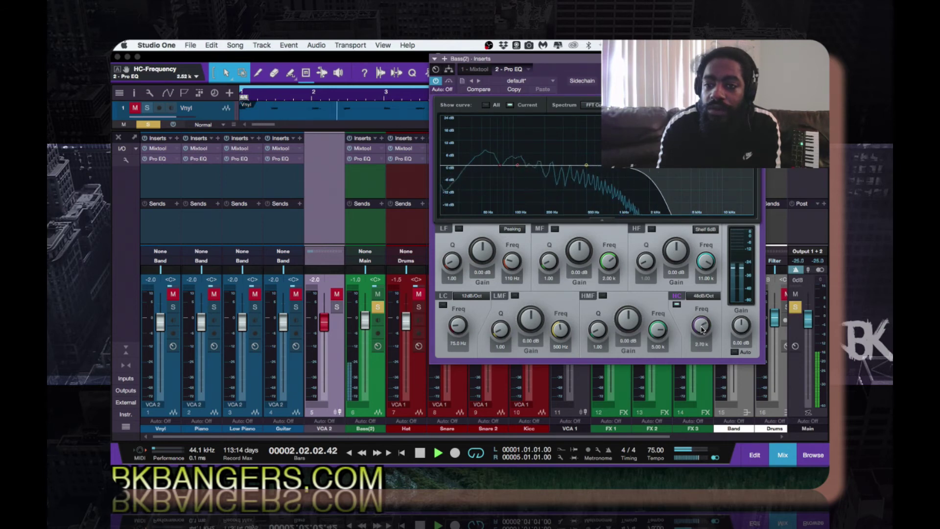
scroll(703, 329, down, 5)
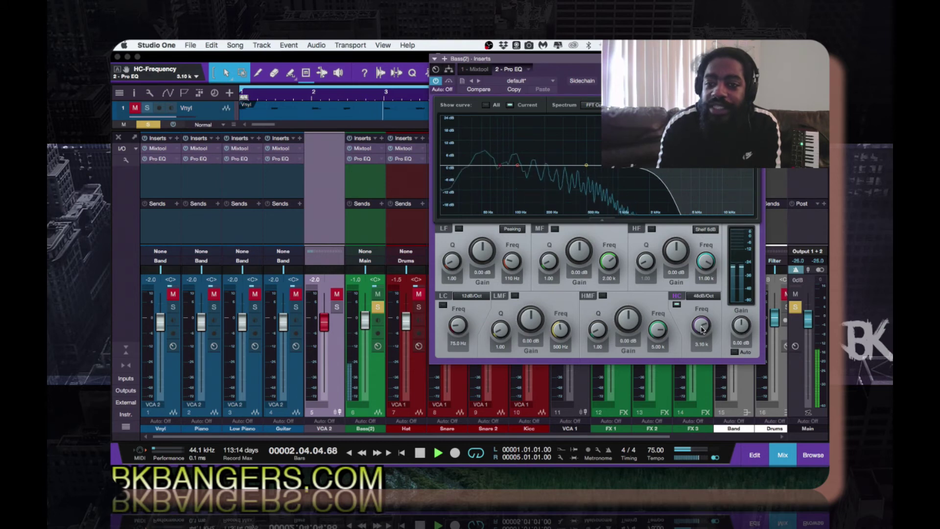
scroll(702, 329, down, 2)
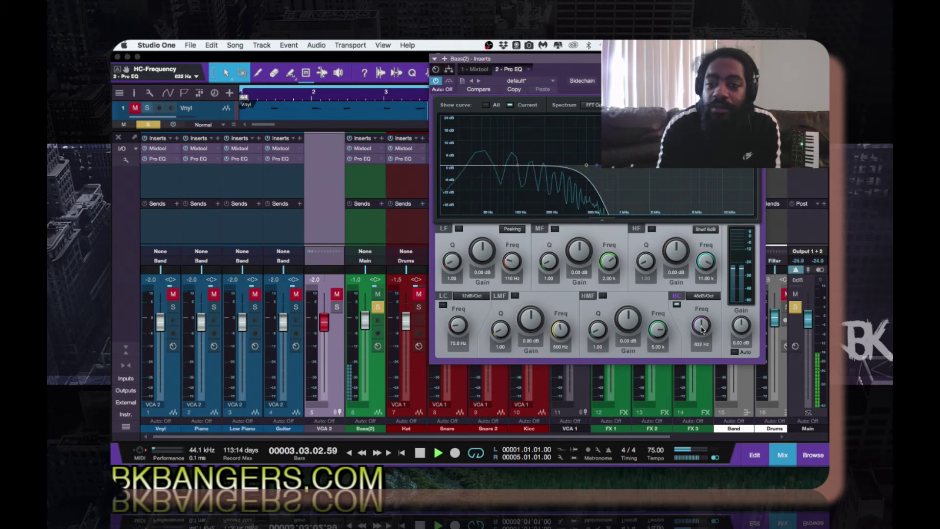
scroll(702, 329, down, 1)
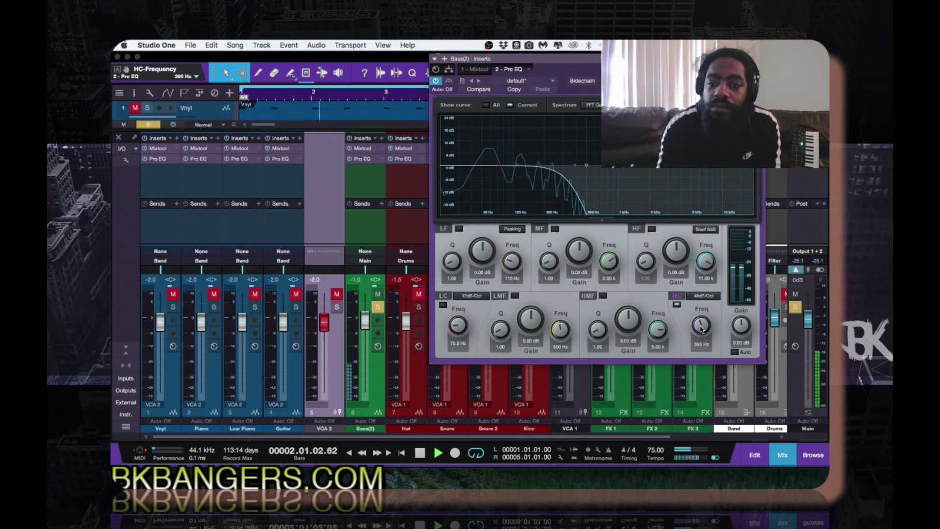
scroll(701, 329, up, 3)
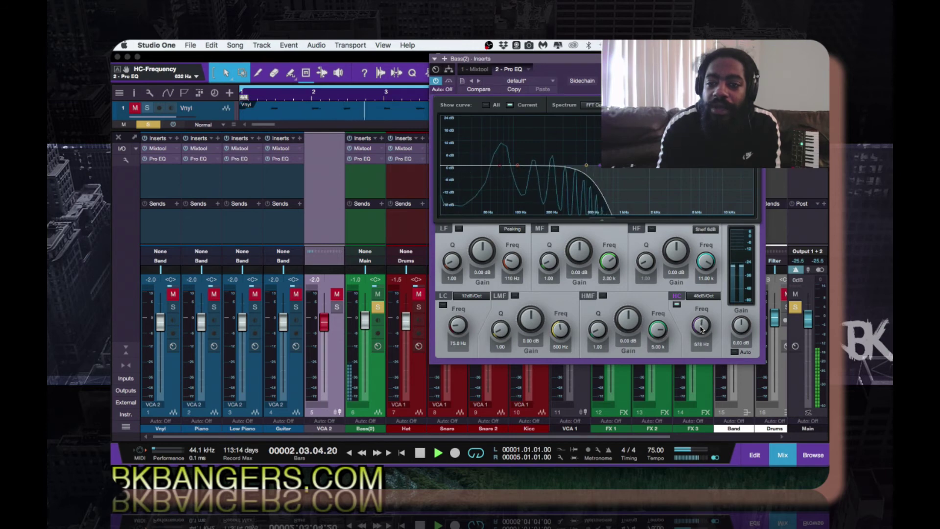
scroll(701, 329, up, 5)
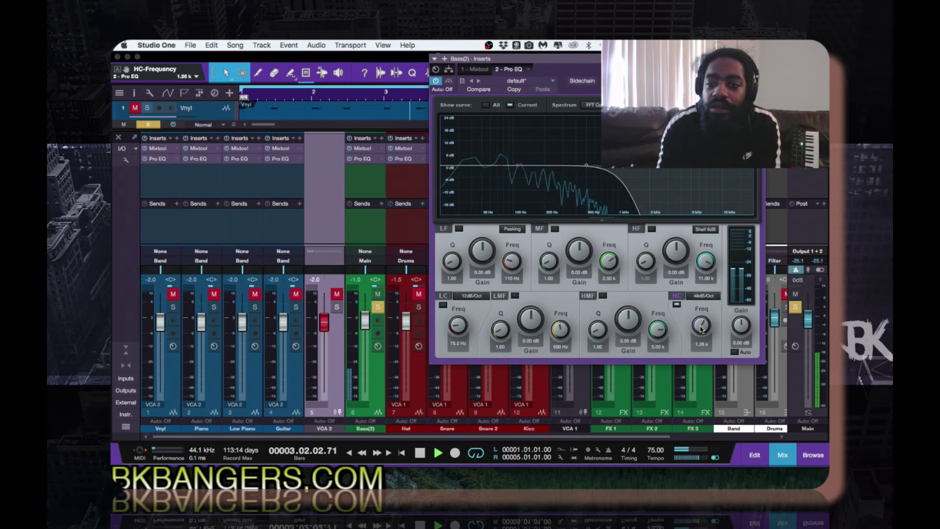
scroll(701, 329, up, 1)
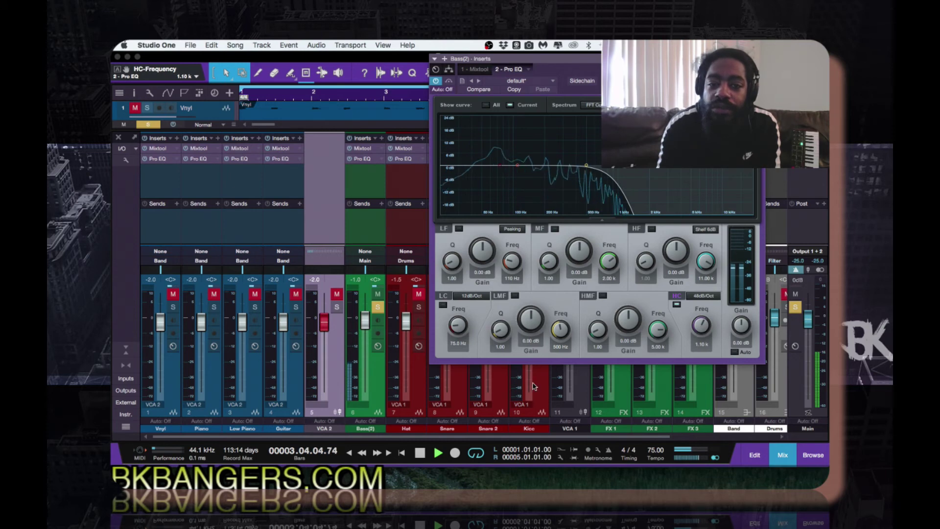
Step: Enable Bass(2)'s low cut at 36dB/Oct, bring its frequency down to about 69 Hz, and close the EQ
click(442, 305)
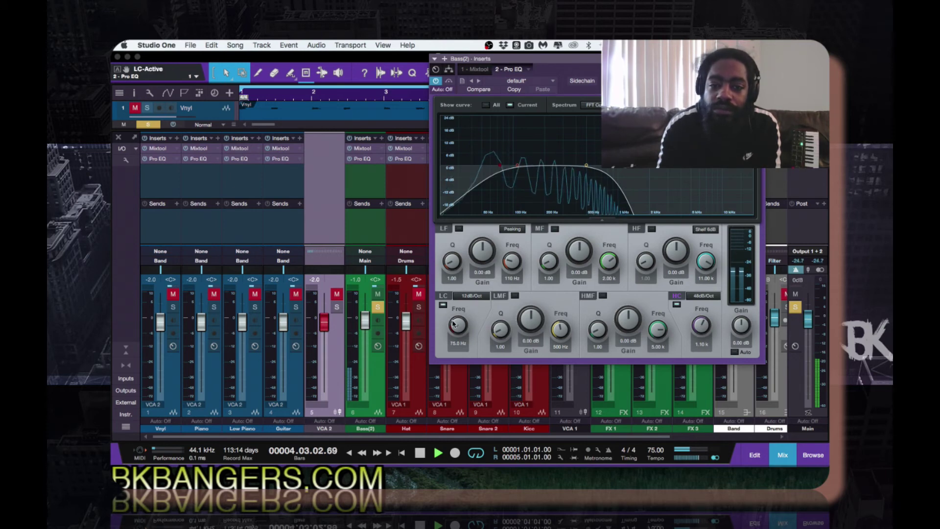
click(472, 296)
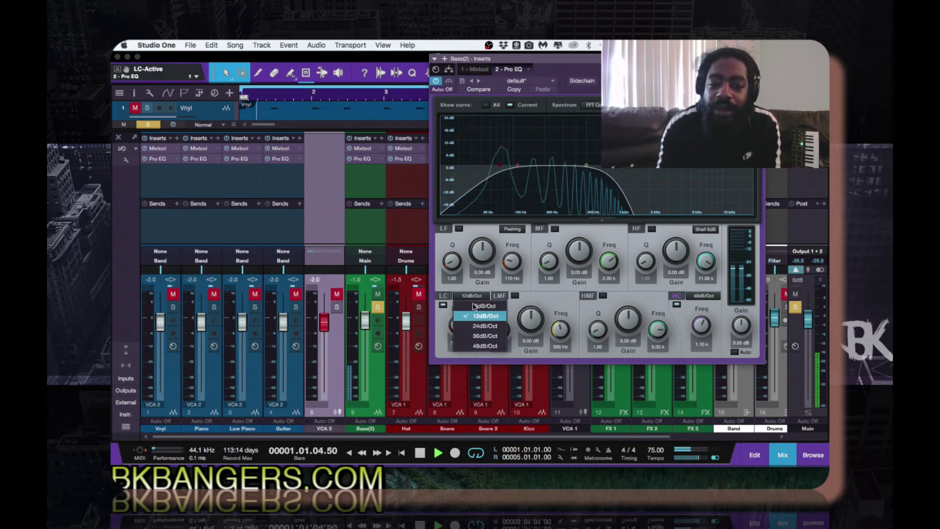
click(473, 341)
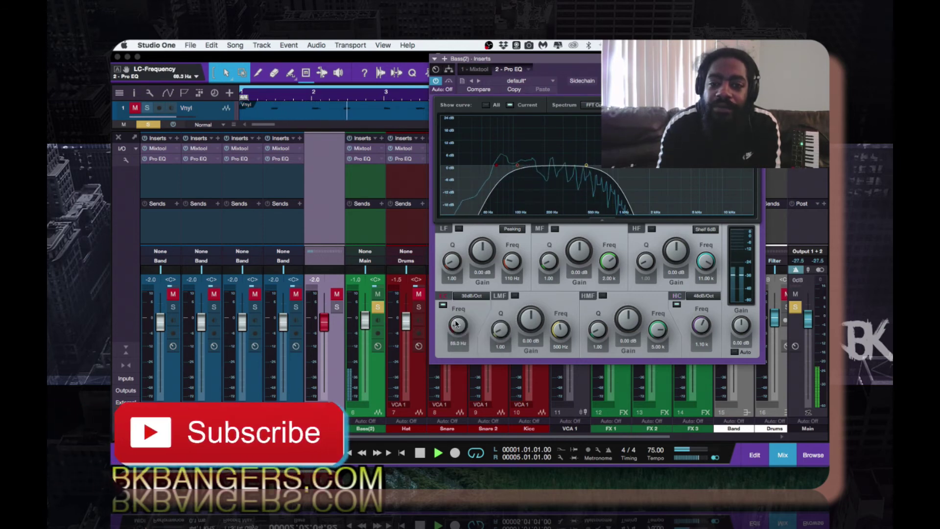
drag(456, 321, 456, 323)
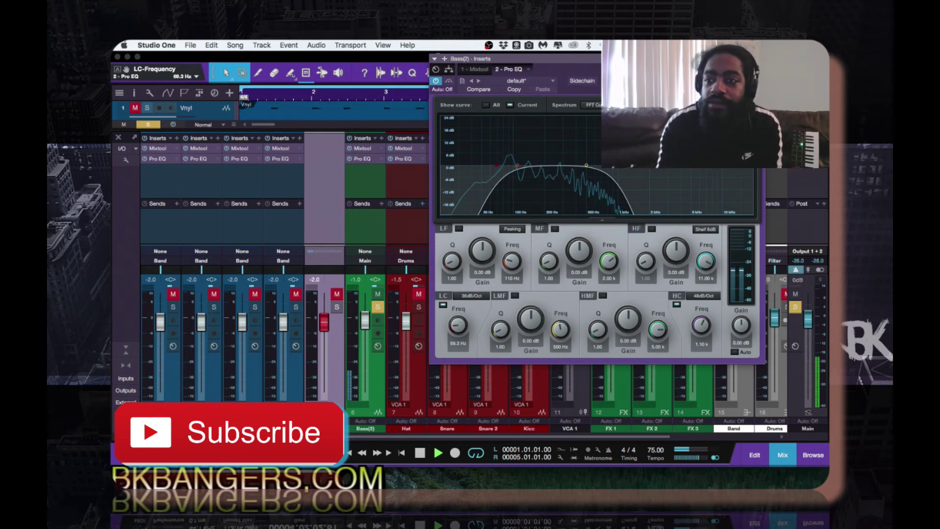
key(super+w)
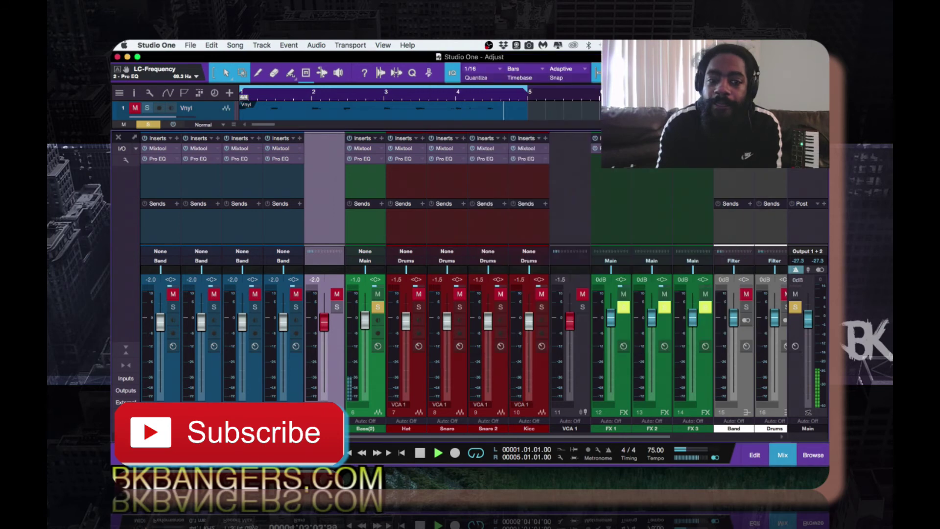
Step: Unsolo Bass(2), reopen its Pro EQ, and compare the full mix with the low cut off and on
click(378, 307)
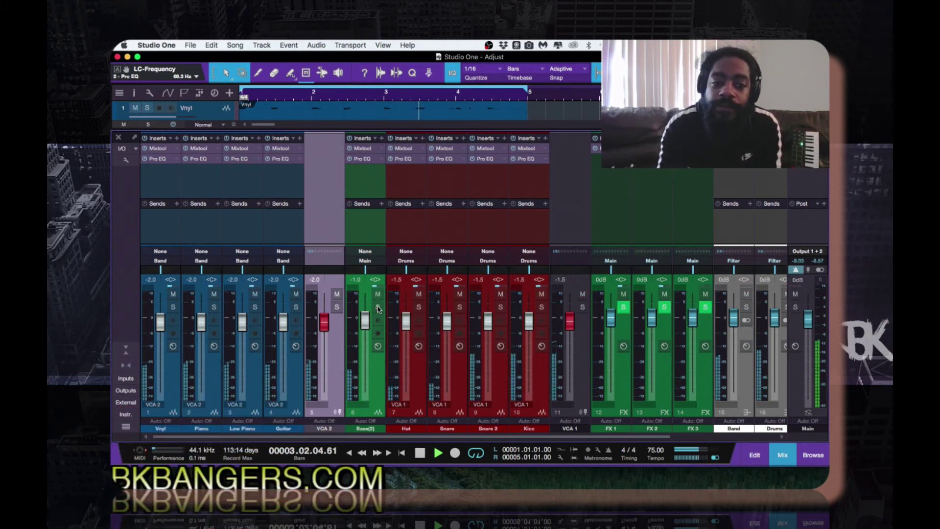
click(370, 159)
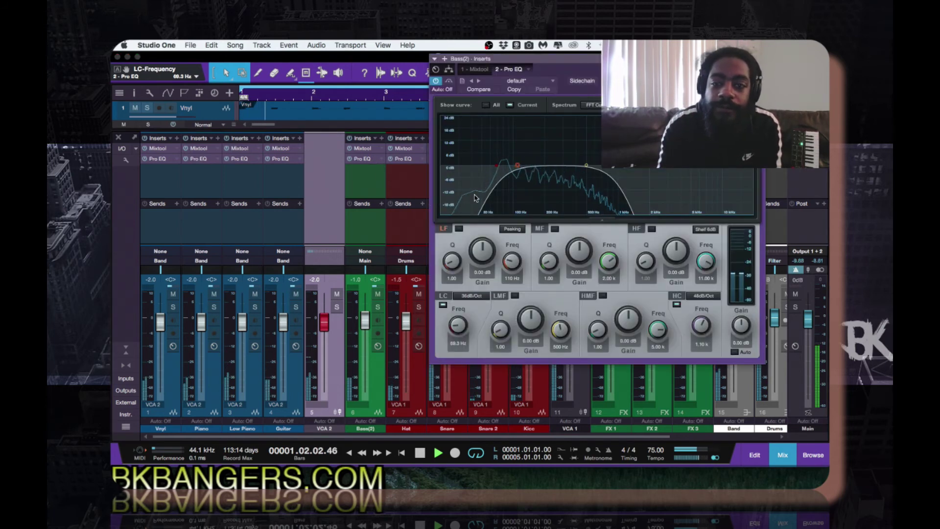
click(442, 305)
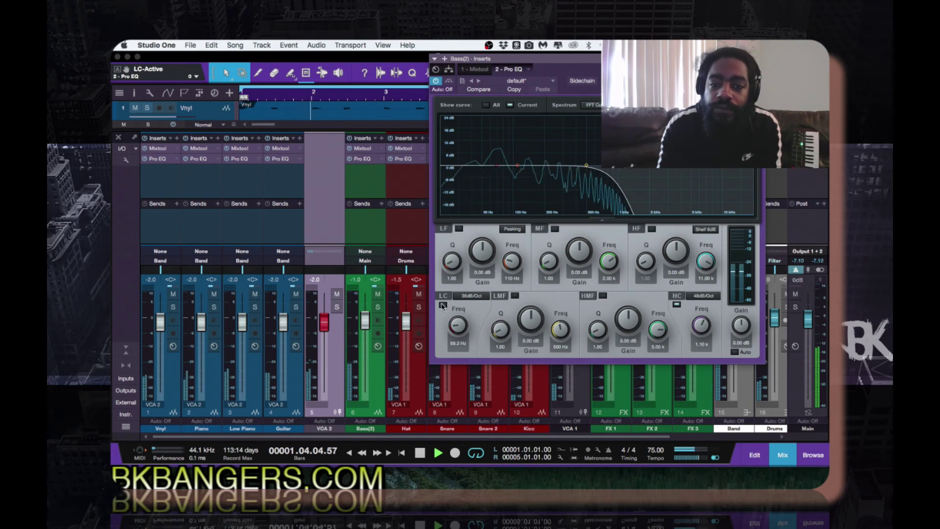
click(443, 305)
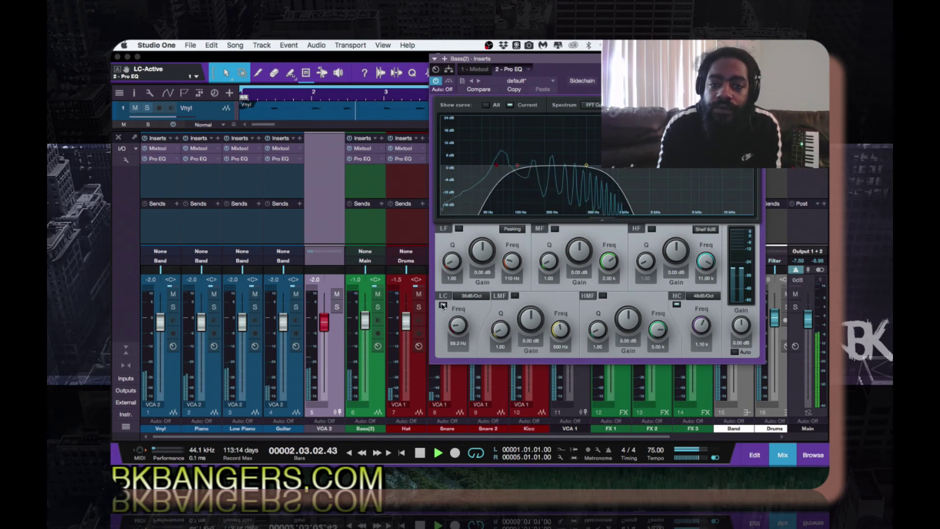
Step: Lower Bass(2)'s low cut to about 40 Hz, boost its LF band about 3.3 dB at 58.8 Hz, and close the EQ
drag(458, 322, 458, 325)
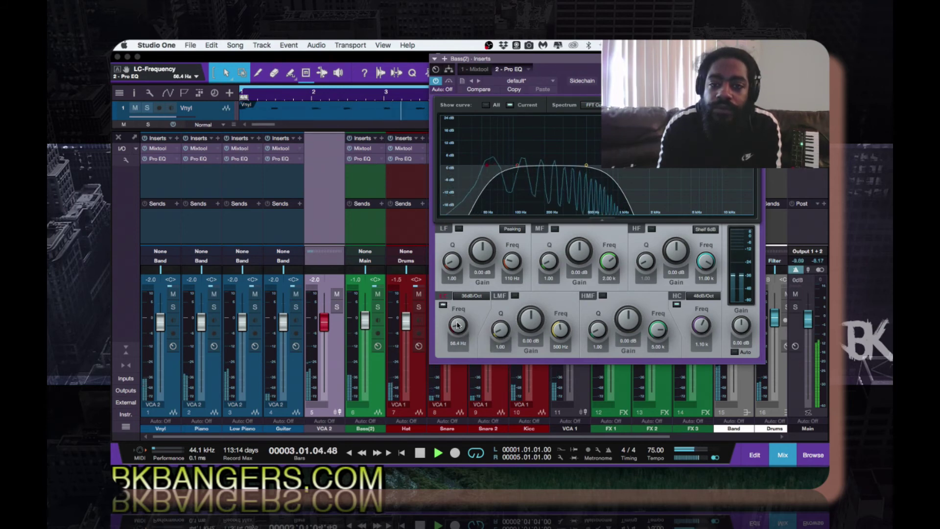
scroll(458, 324, down, 5)
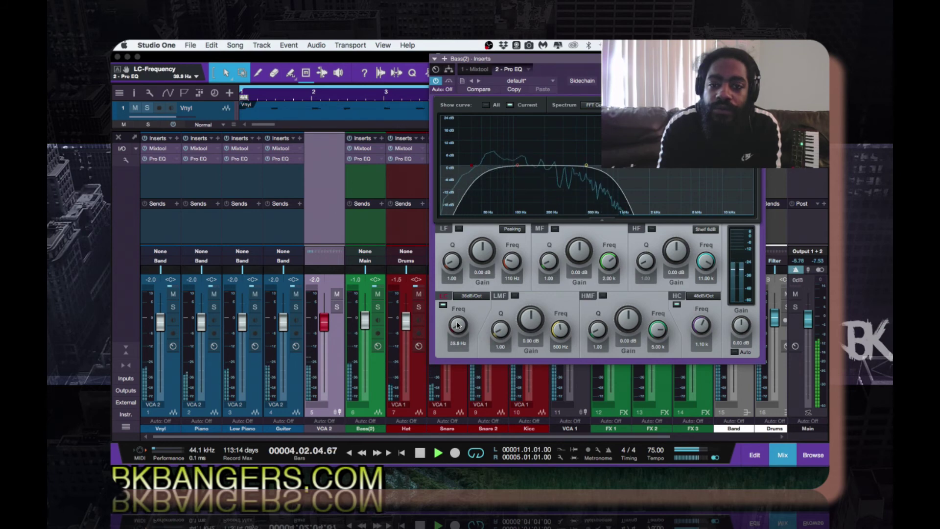
scroll(458, 324, down, 1)
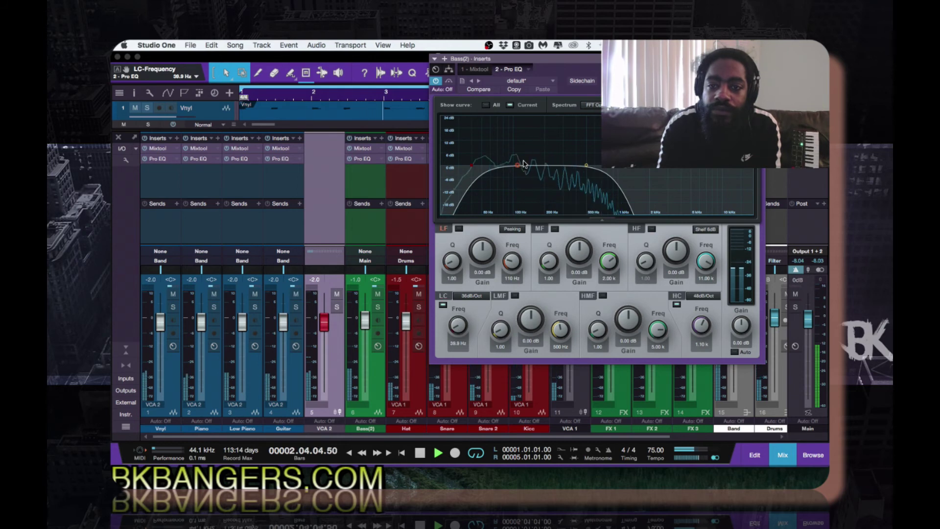
drag(518, 165, 489, 159)
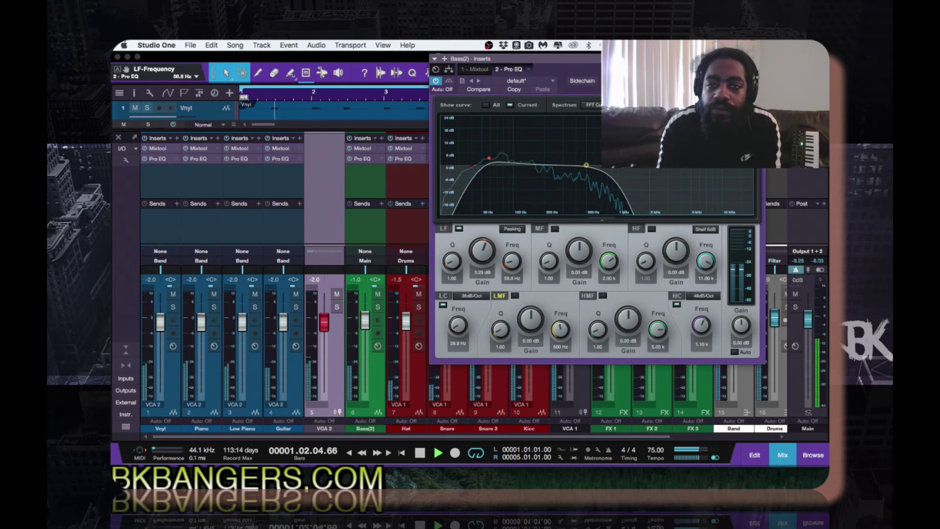
key(super+w)
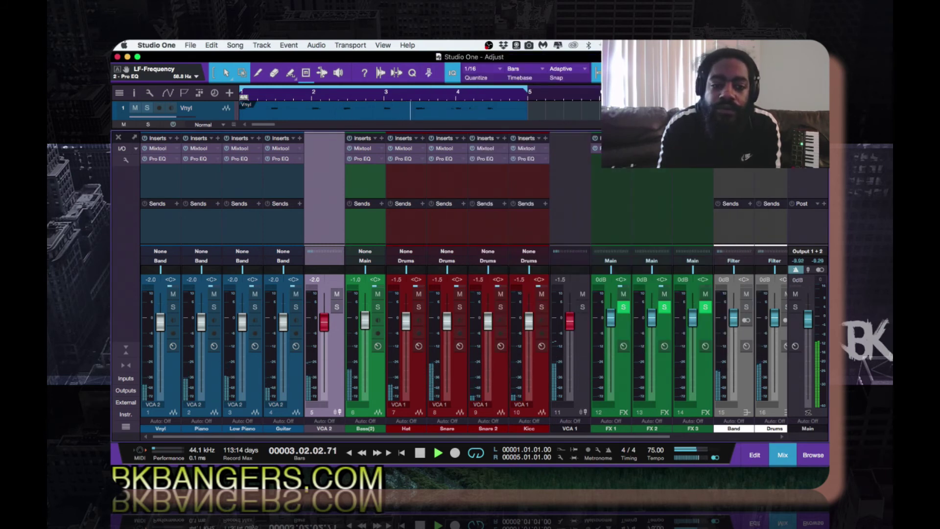
Step: Play the mix in the arrangement without the mixer, mute the four drum tracks, and bring them back one by one
key(space)
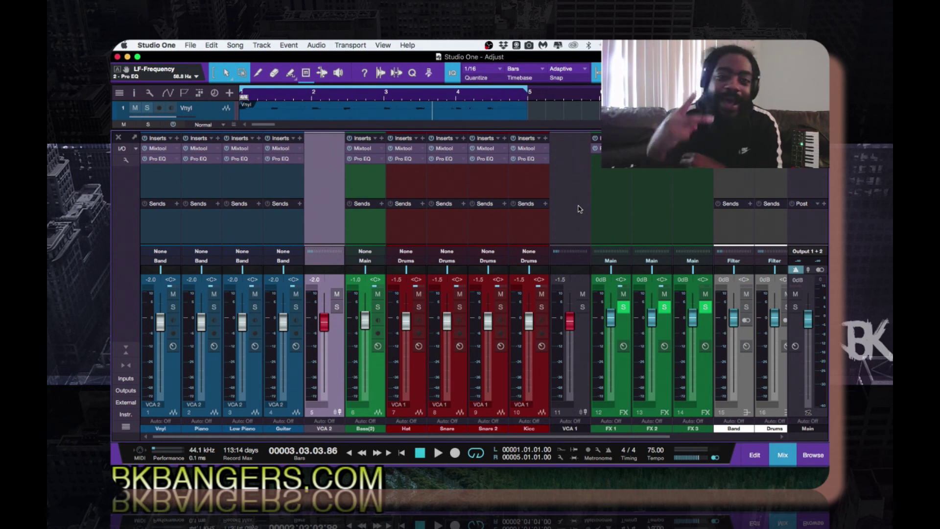
key(space)
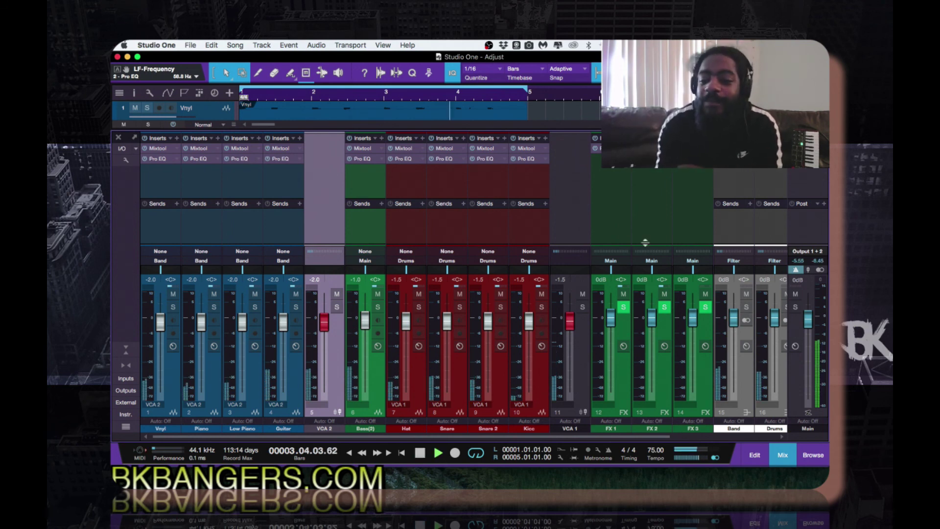
click(779, 449)
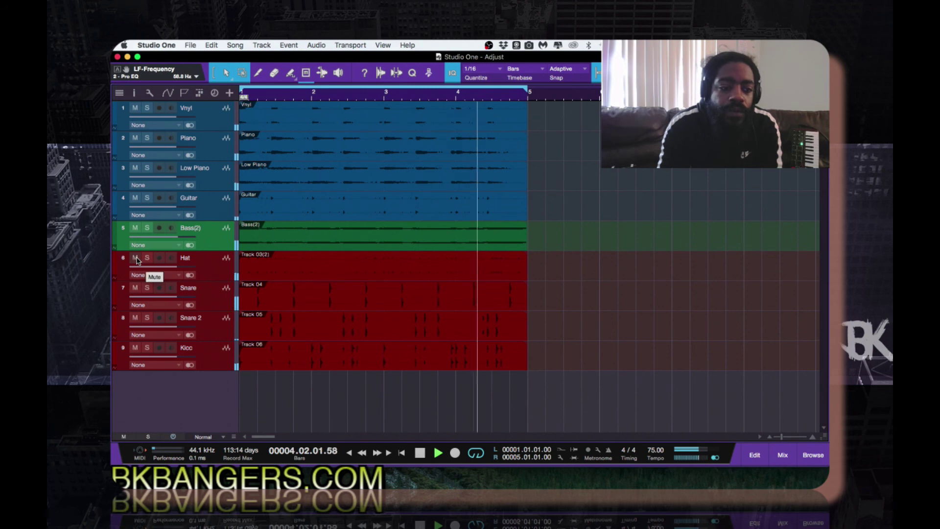
drag(136, 259, 140, 382)
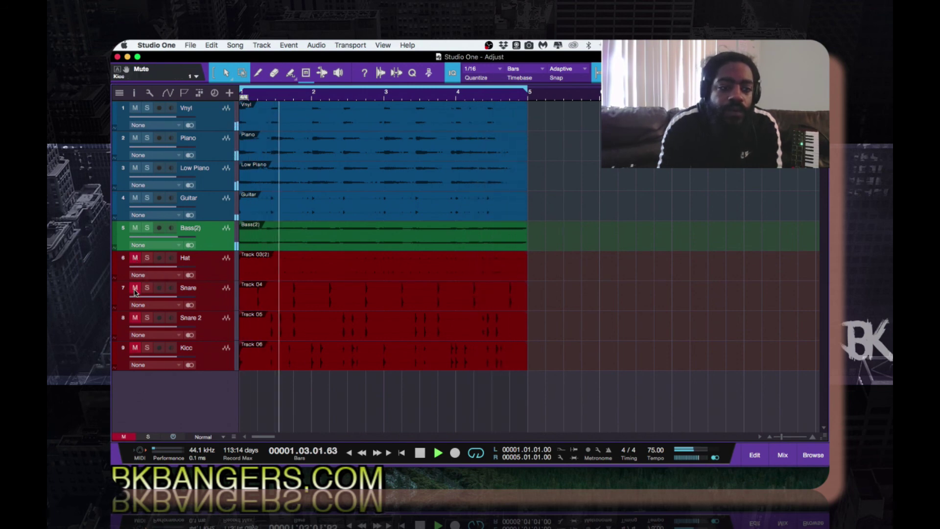
click(136, 258)
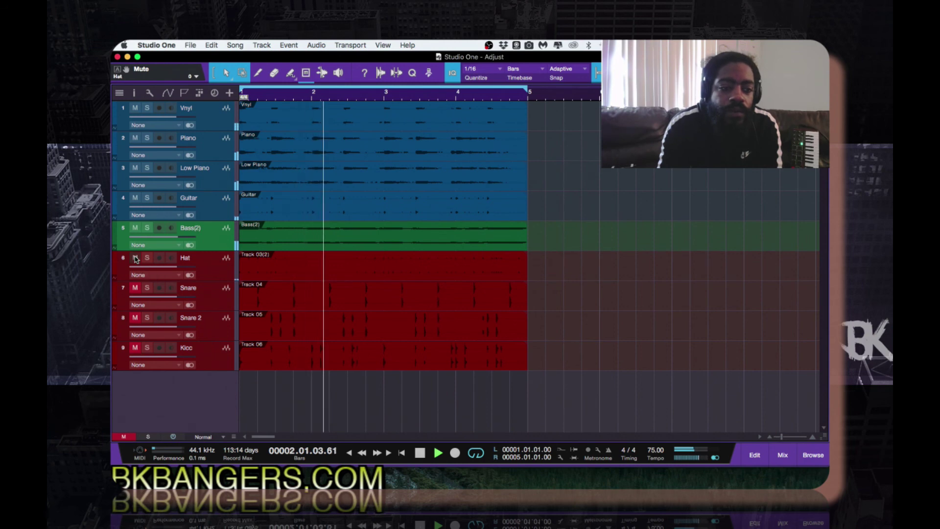
click(136, 288)
click(136, 317)
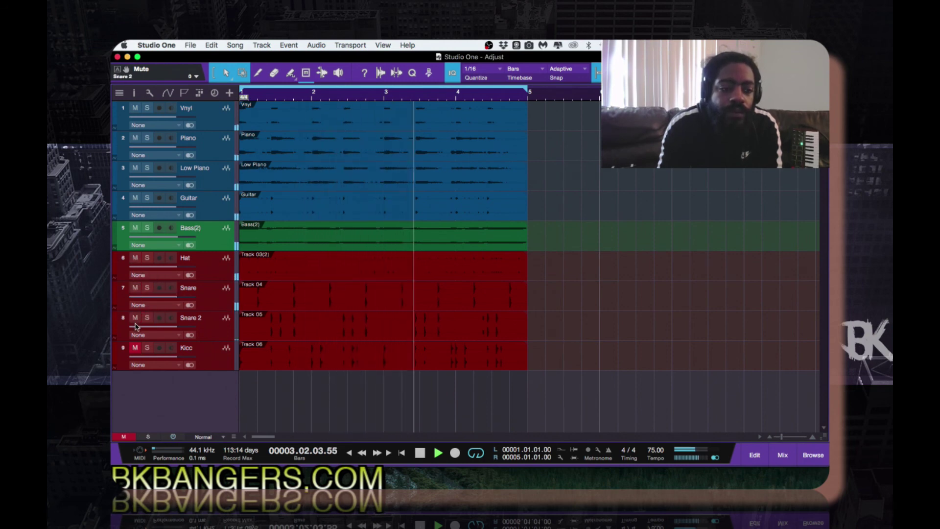
click(135, 347)
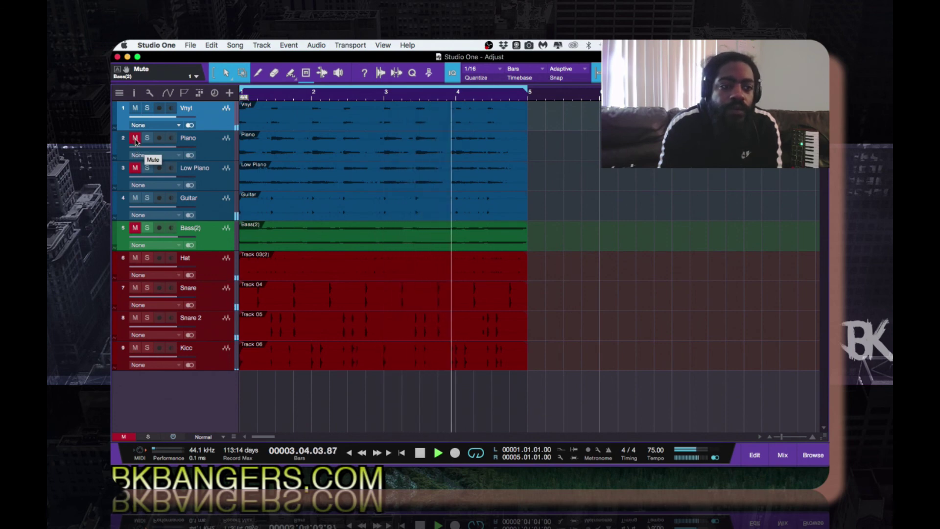
Step: Unmute Low Piano and then Piano while listening to the mix without the bass
click(135, 168)
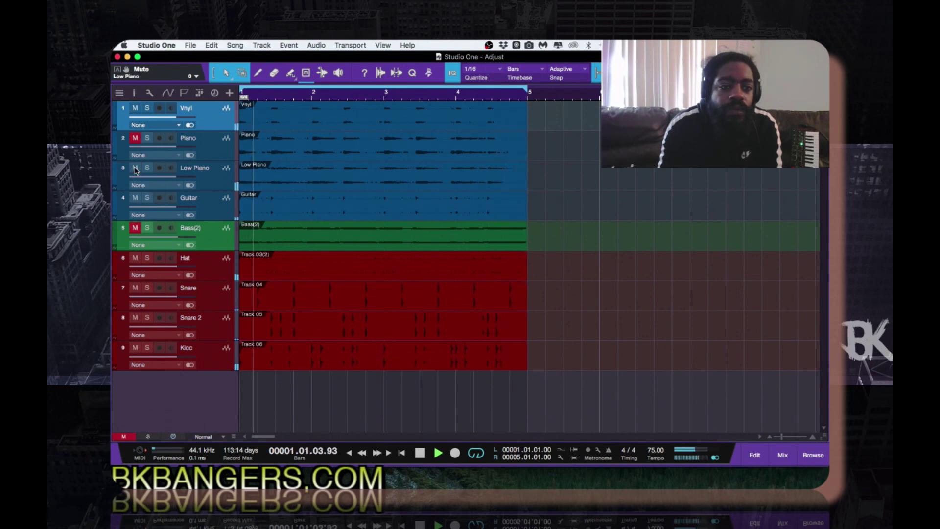
click(135, 138)
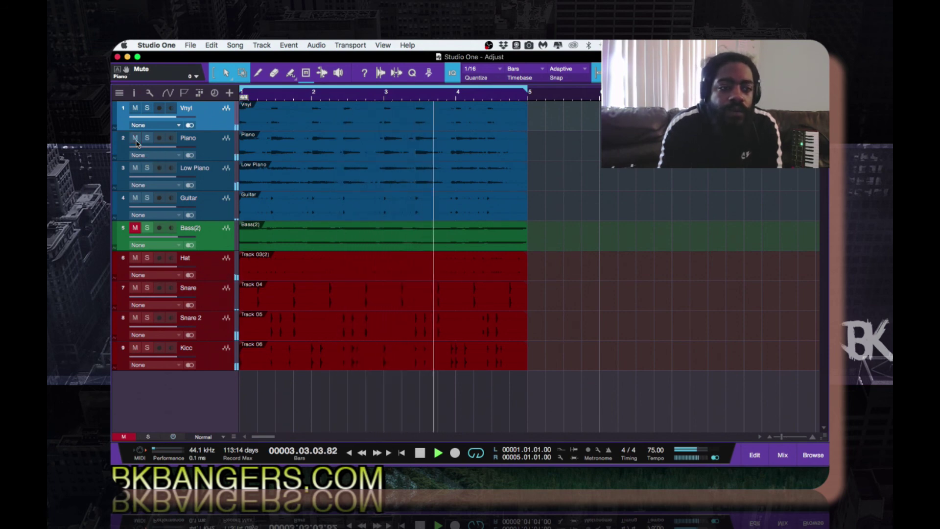